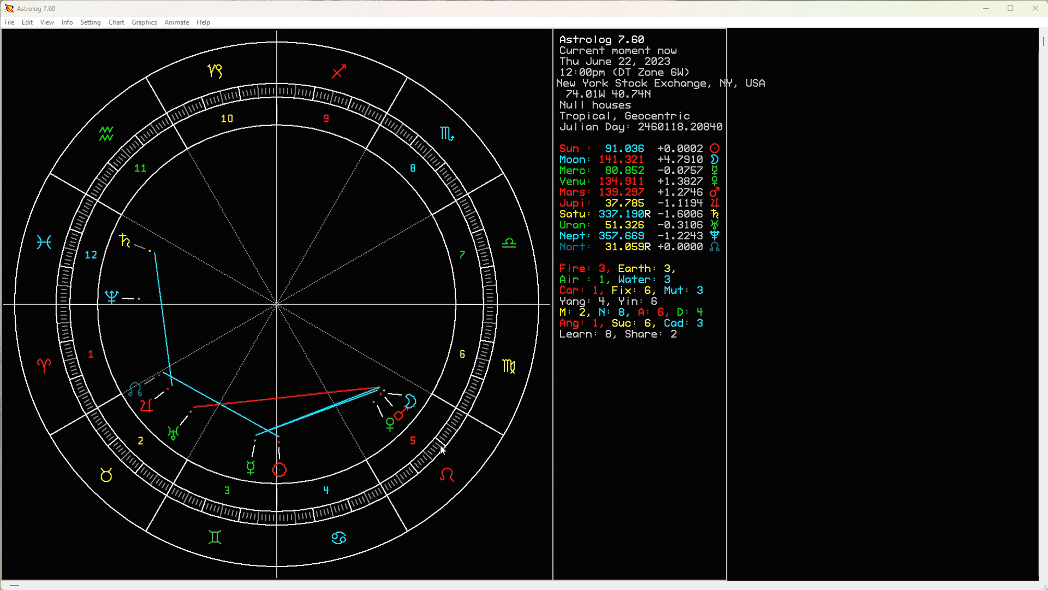
Step: Set the current chart's time zone to 5W EST in the chart info
left_click(67, 22)
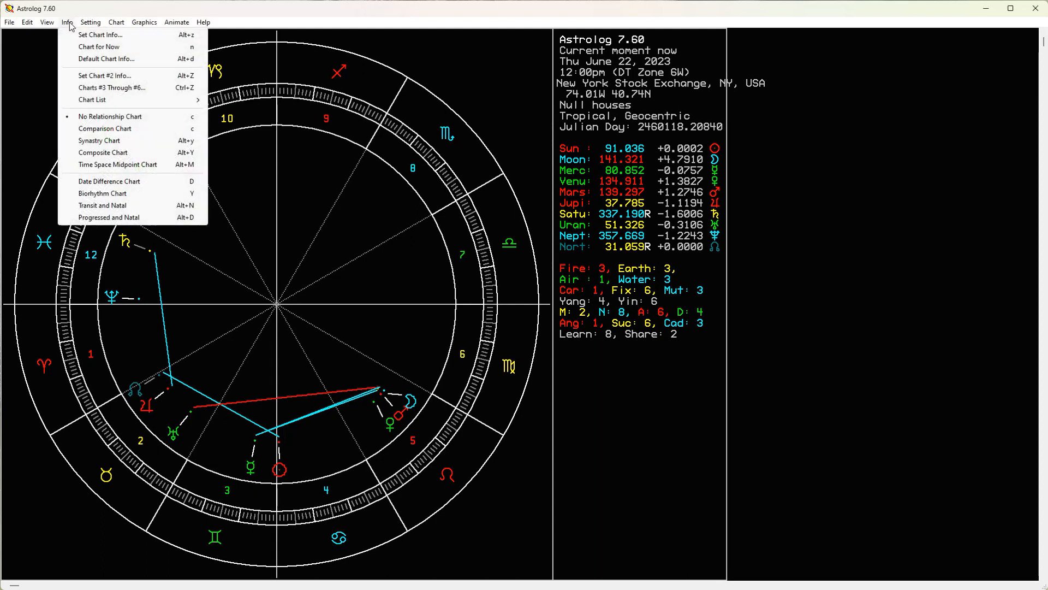
left_click(102, 36)
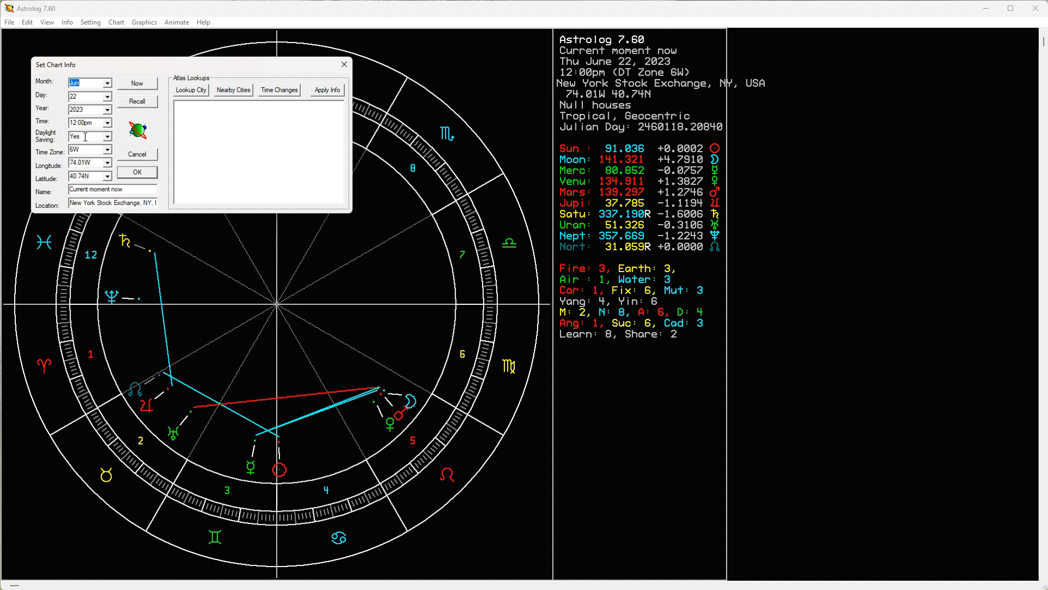
left_click(108, 136)
left_click(108, 137)
left_click(109, 150)
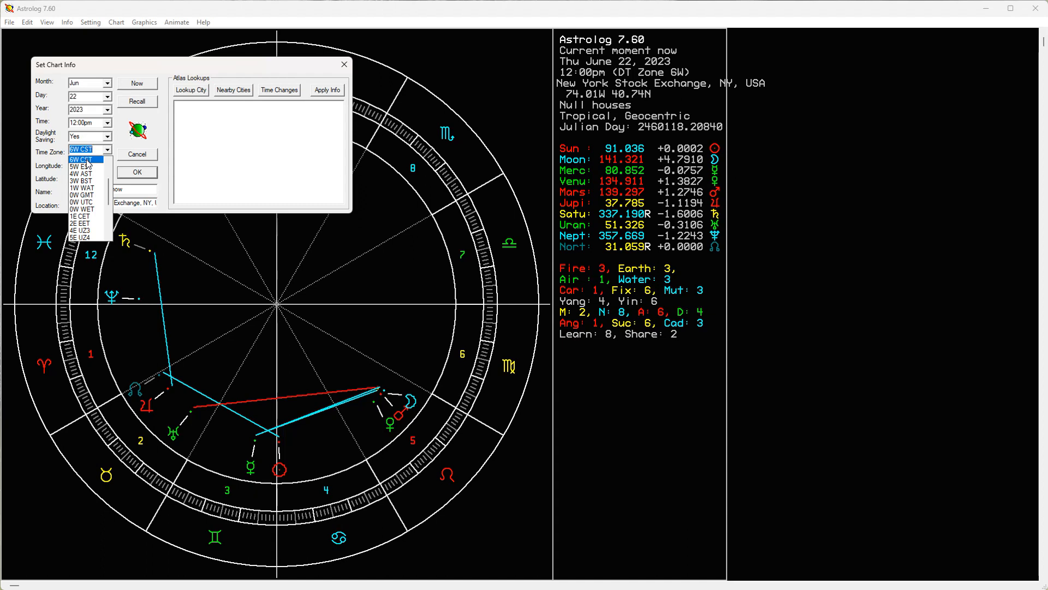
left_click(87, 160)
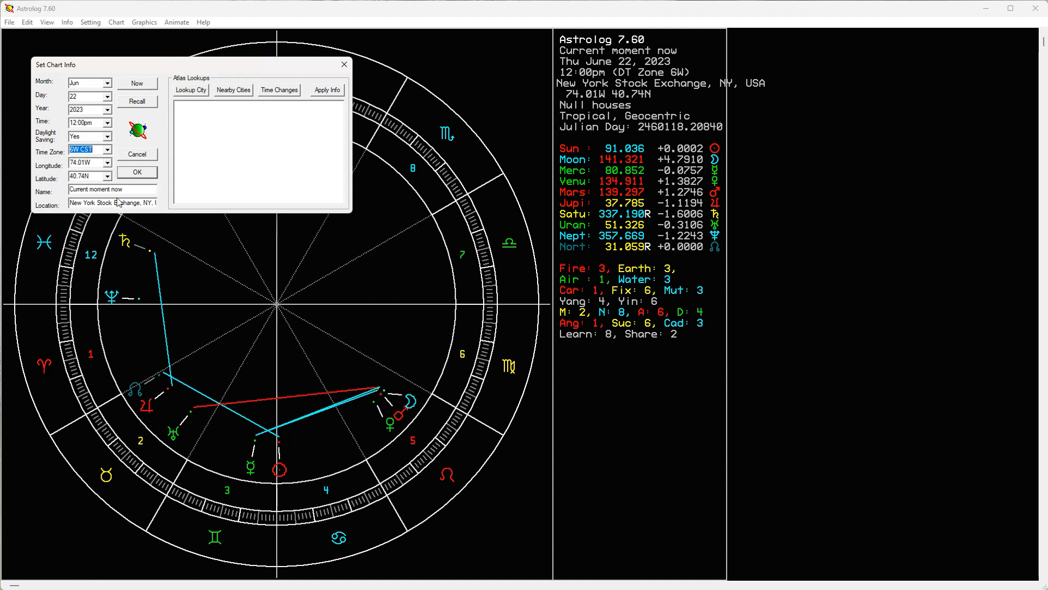
left_click(107, 150)
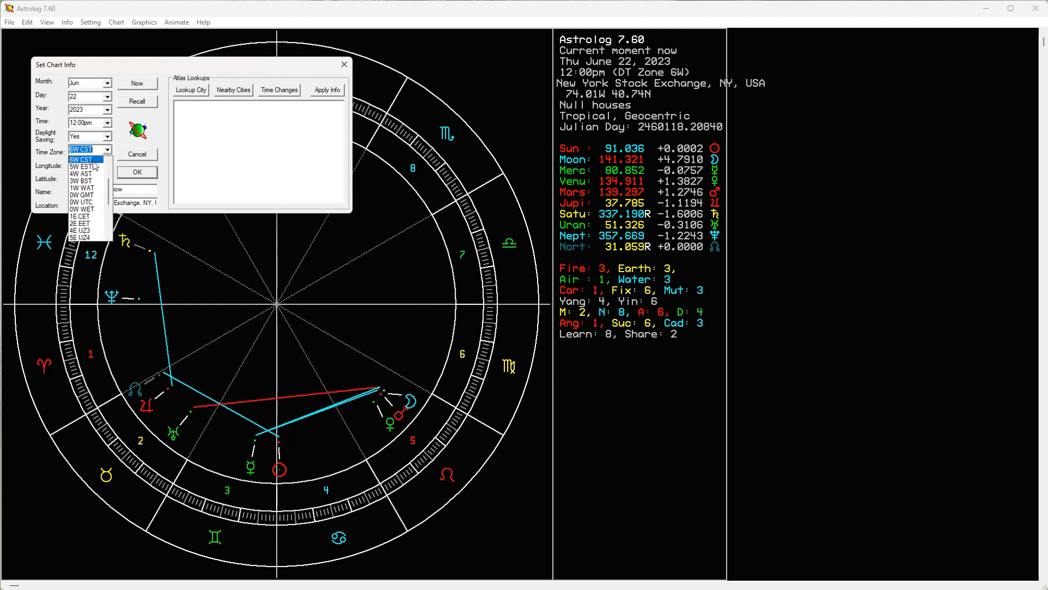
left_click(82, 166)
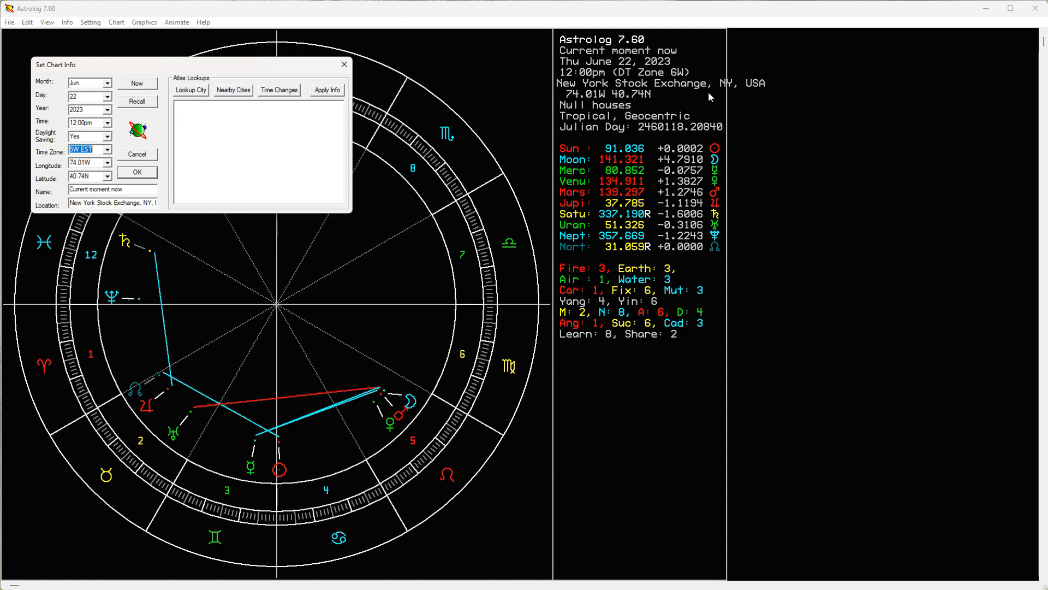
left_click(153, 171)
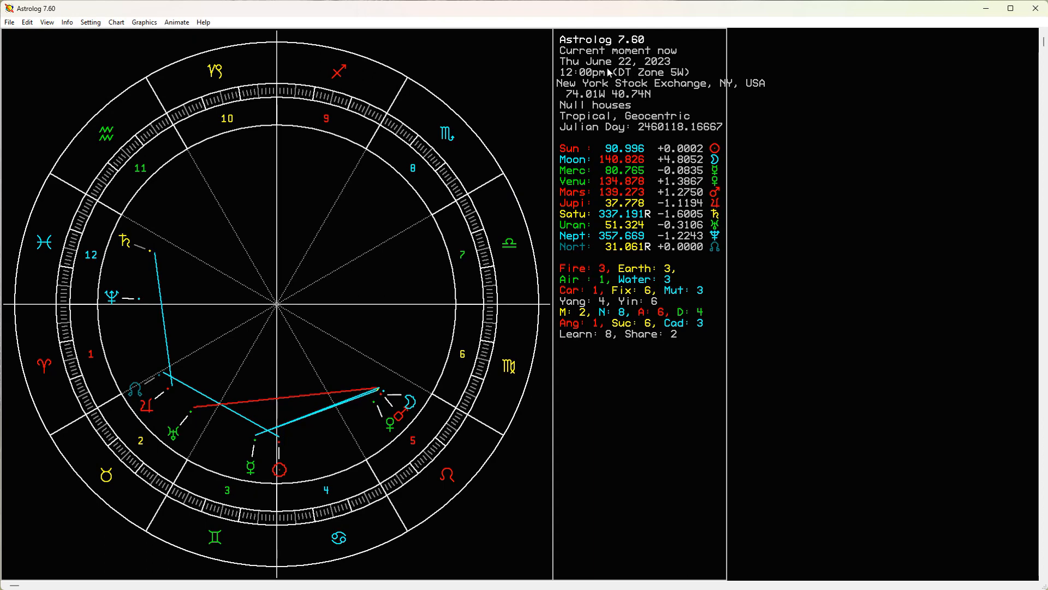
Step: Review the current chart's date, time, time zone and location entries
left_click(68, 22)
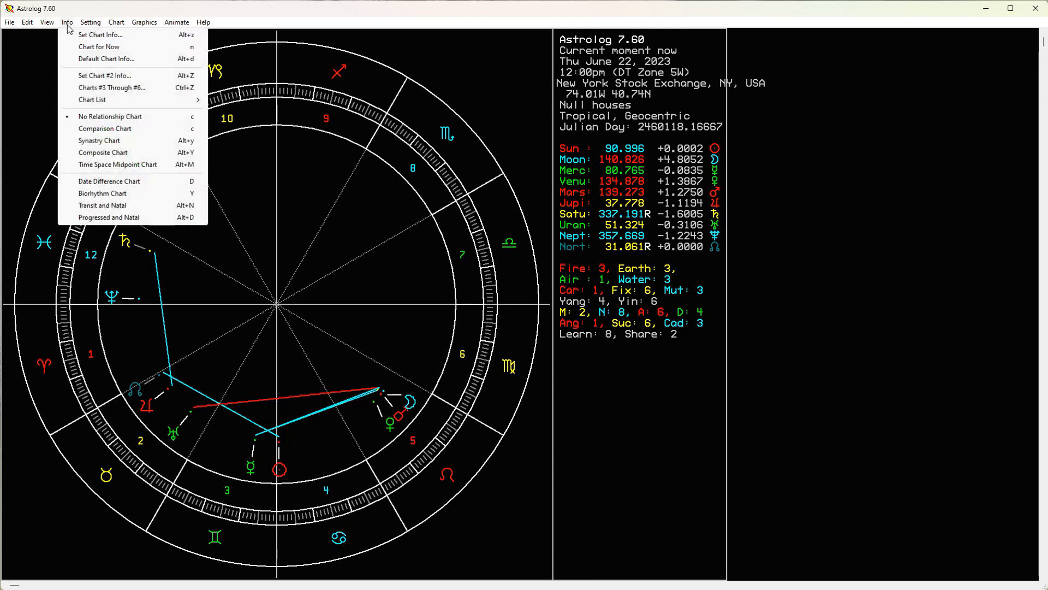
left_click(79, 37)
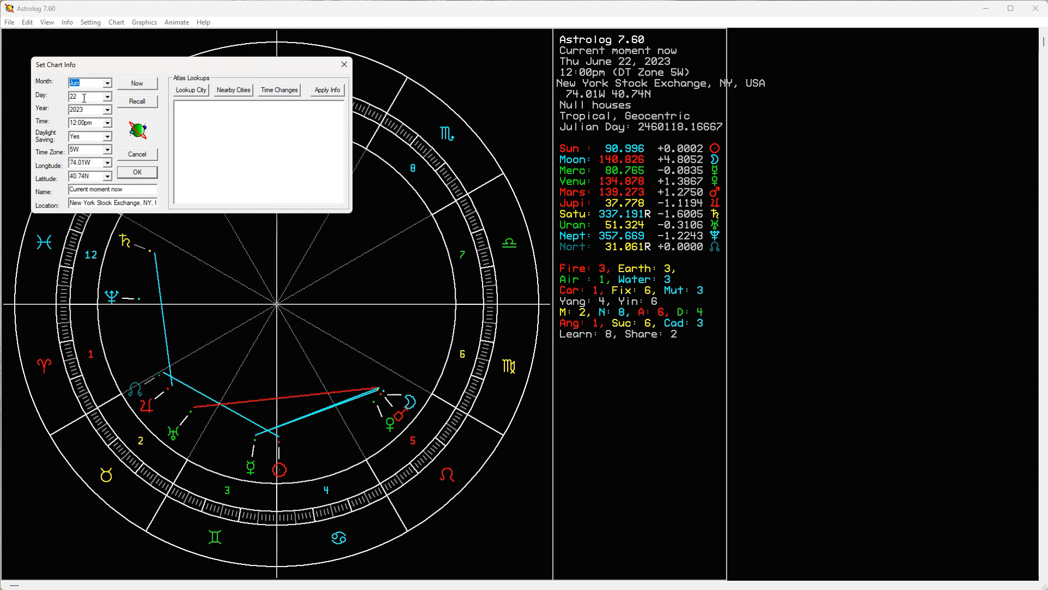
left_click(137, 173)
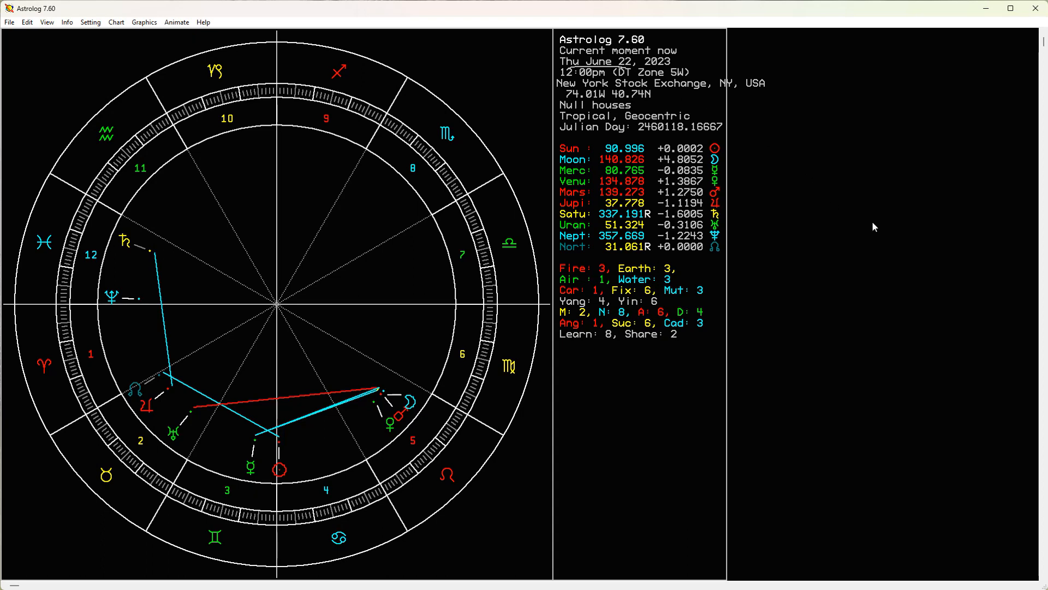
Step: Advance the chart day by day to June 28, 2023
key("plus")
key("plus")
key("plus")
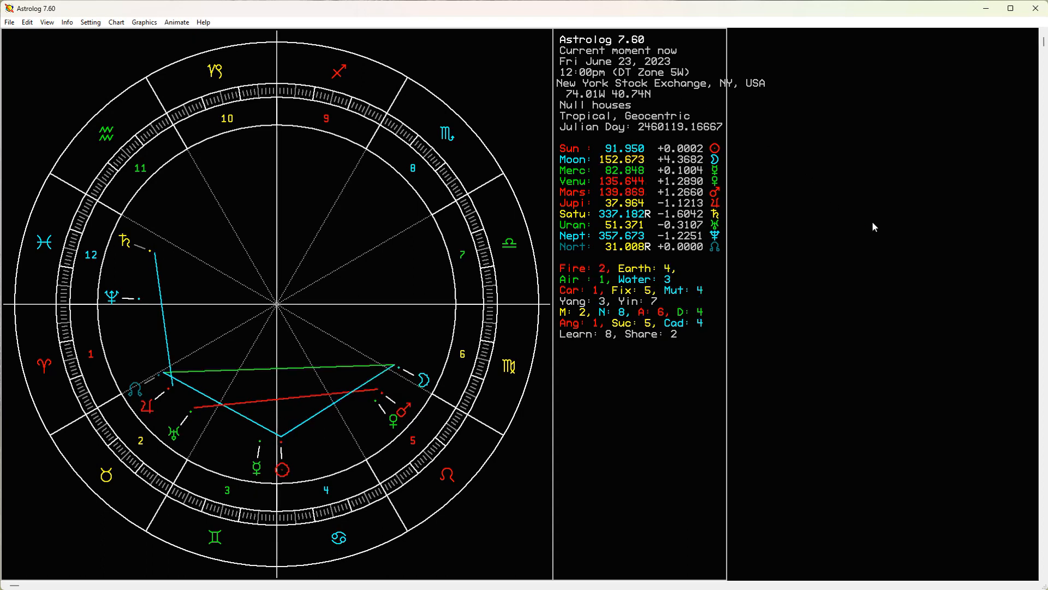
key("plus")
key("plus")
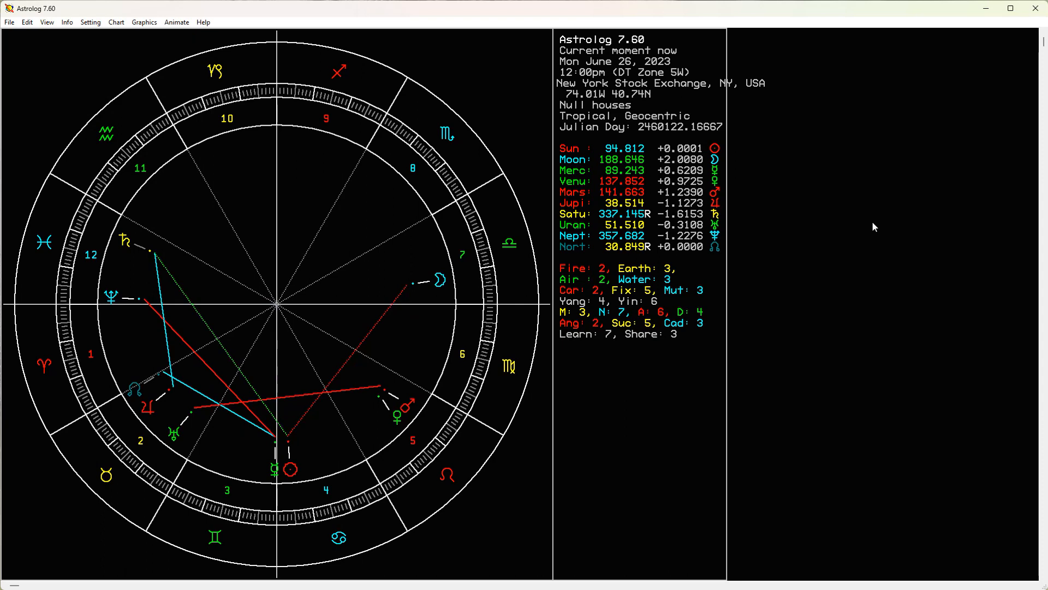
key("plus")
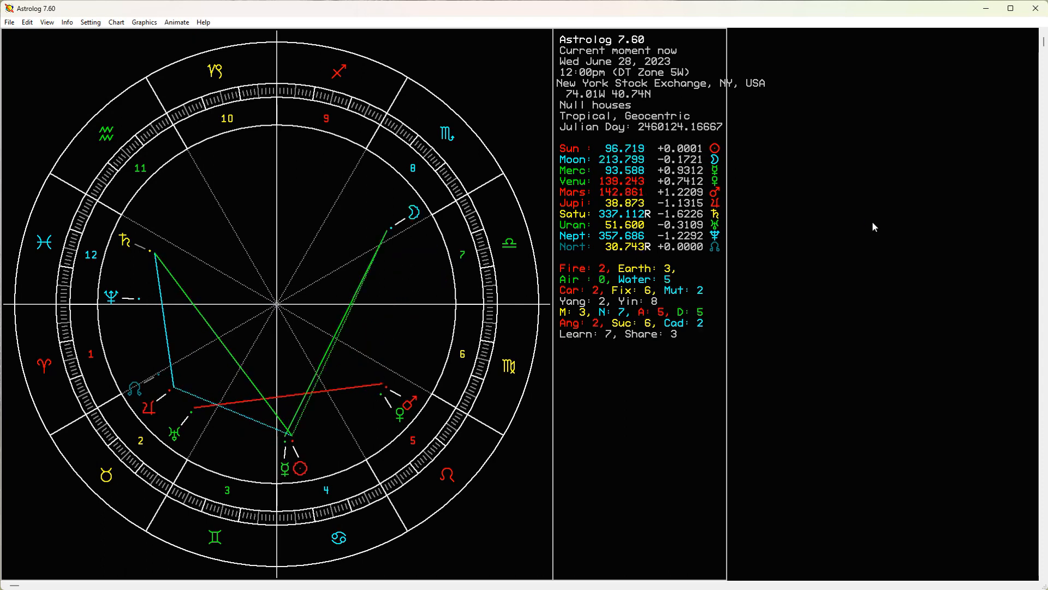
Step: Move the chart back day by day to June 22, 2023
key("minus")
key("minus")
key("minus")
key("minus")
key("minus")
key("minus")
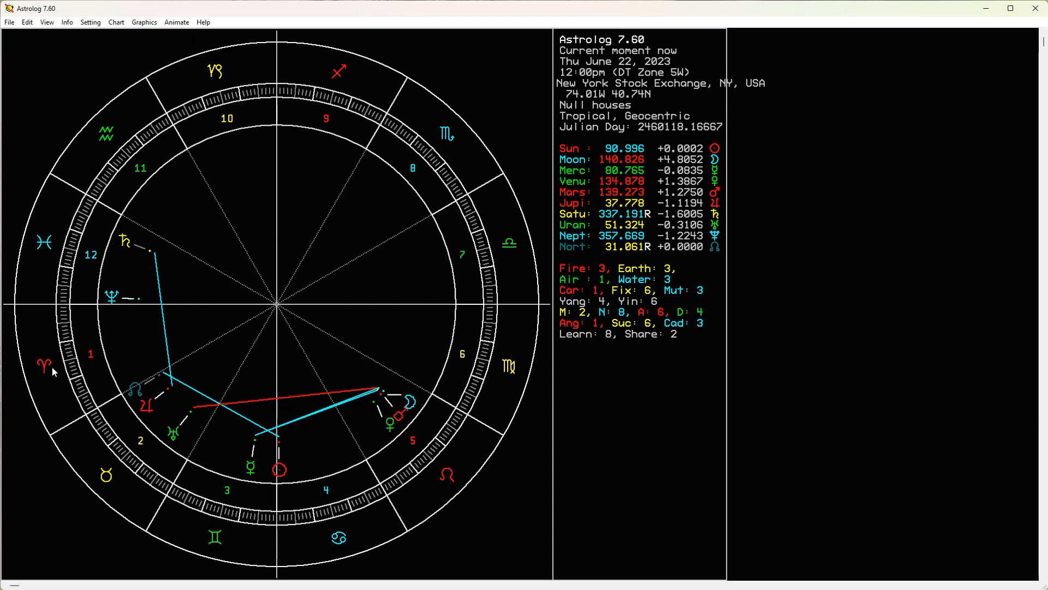
Step: Try the Placidus house system on the chart and restore the Null house system
mouse_move(36, 358)
left_mouse_down()
mouse_move(53, 385)
mouse_move(87, 342)
mouse_move(90, 369)
mouse_move(95, 354)
left_mouse_up()
left_click(90, 23)
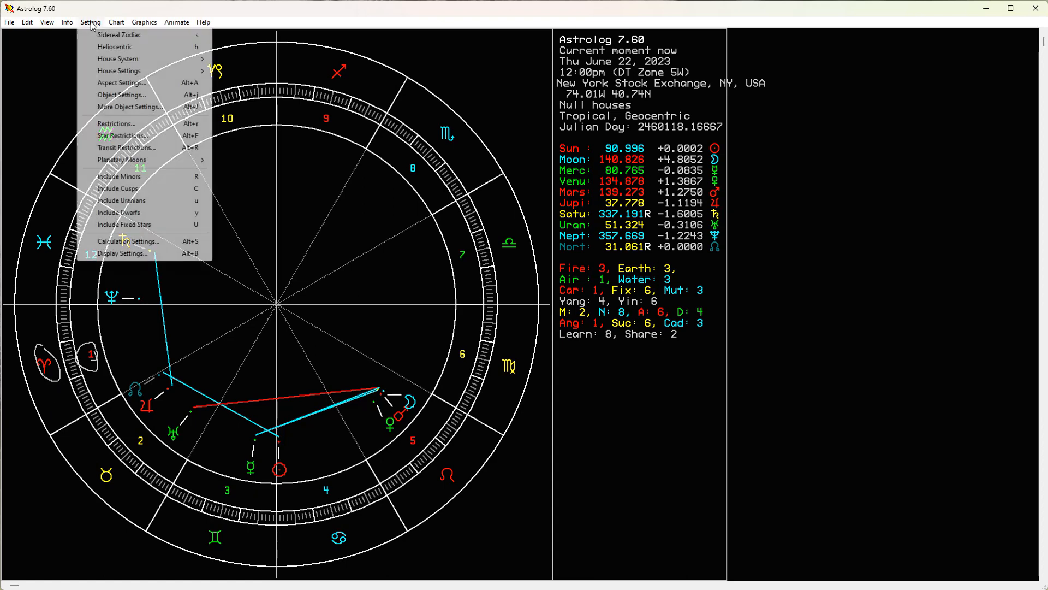
mouse_move(114, 61)
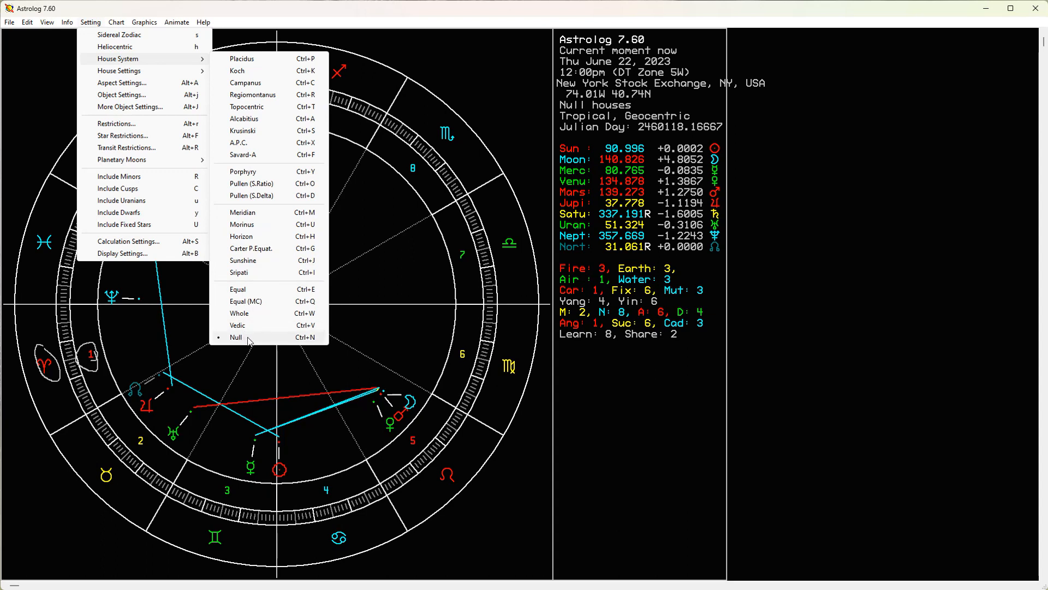
left_click(244, 61)
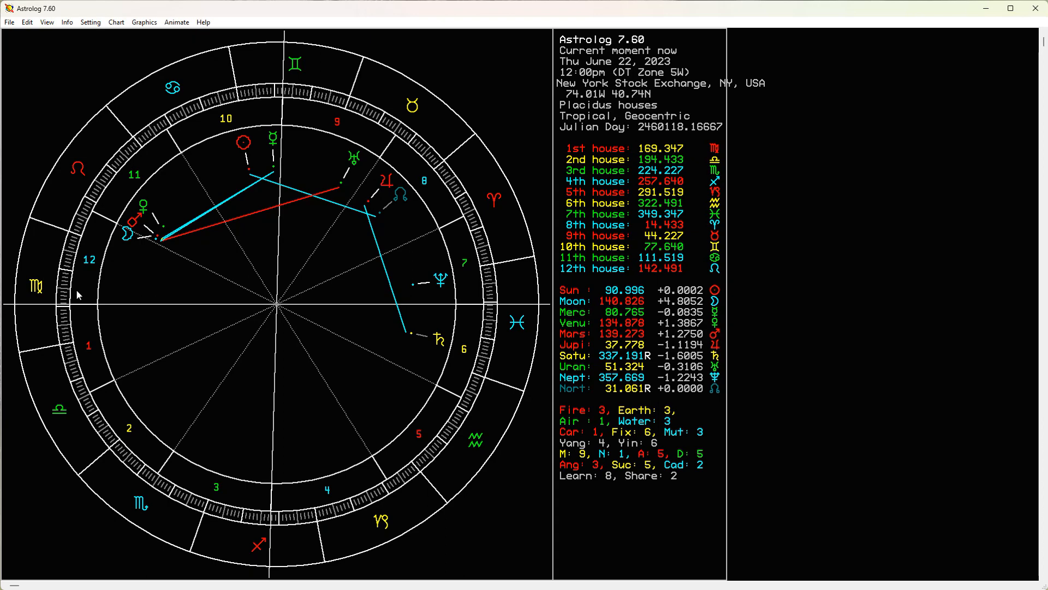
left_click(99, 23)
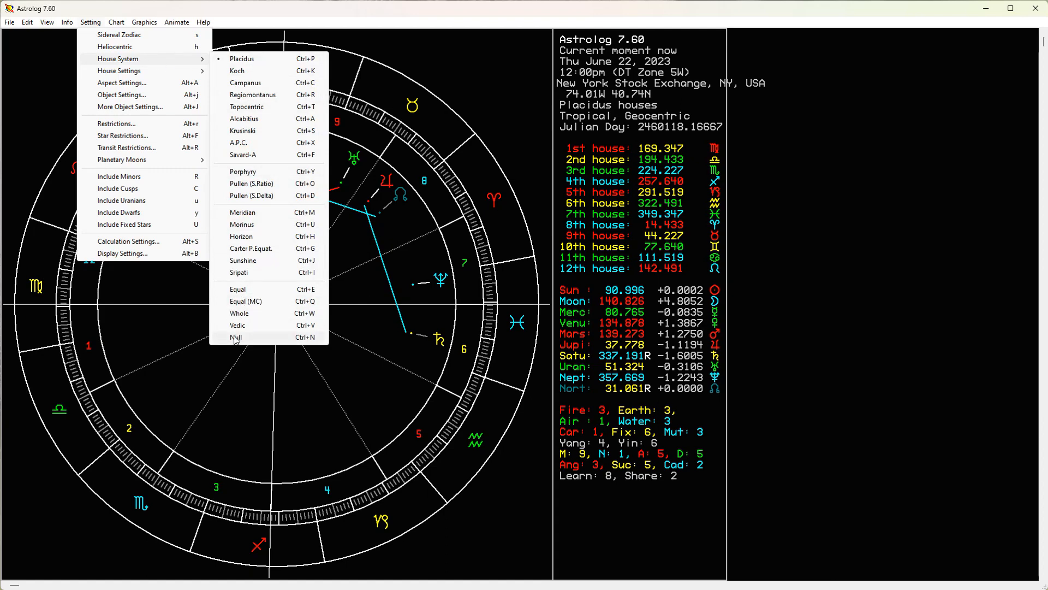
left_click(236, 338)
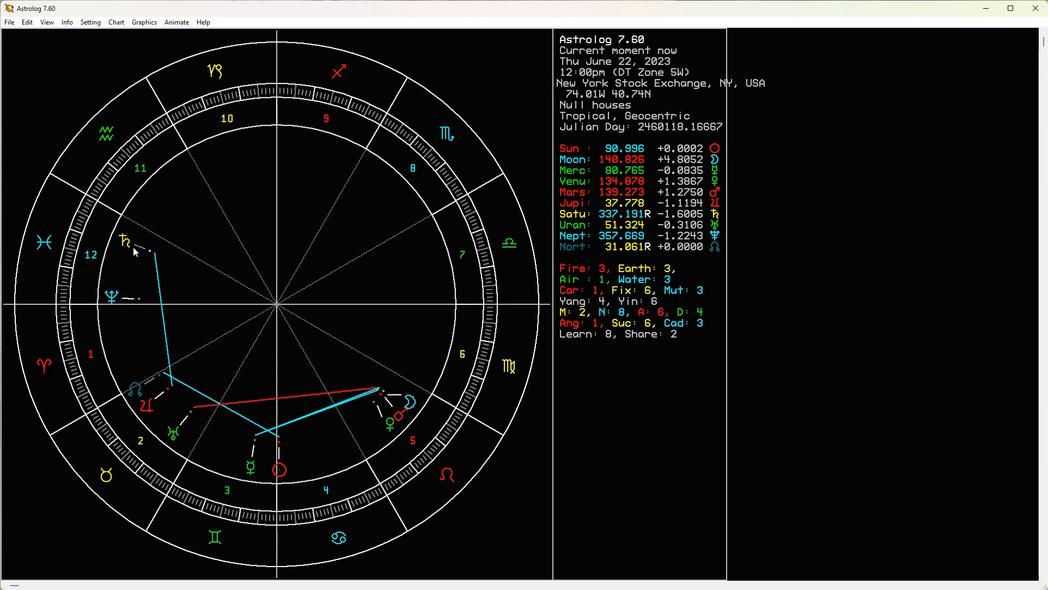
Step: Restrict Saturn in the object restrictions so it is hidden from the chart
mouse_move(120, 264)
left_mouse_down()
mouse_move(107, 223)
mouse_move(84, 238)
left_mouse_up()
mouse_move(126, 368)
left_mouse_down()
mouse_move(119, 405)
mouse_move(153, 386)
mouse_move(152, 411)
left_mouse_up()
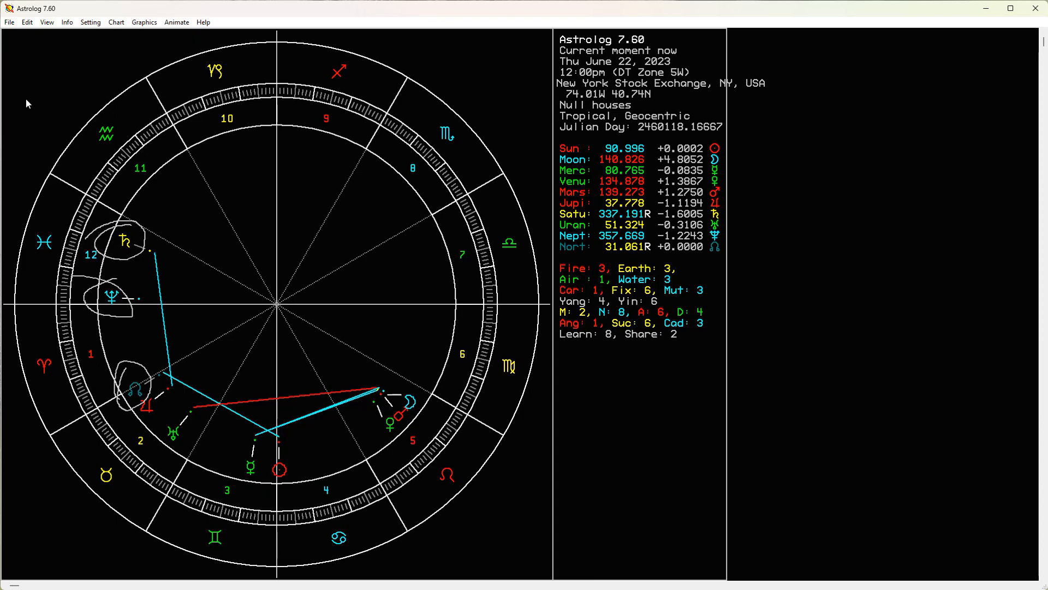
left_click(91, 22)
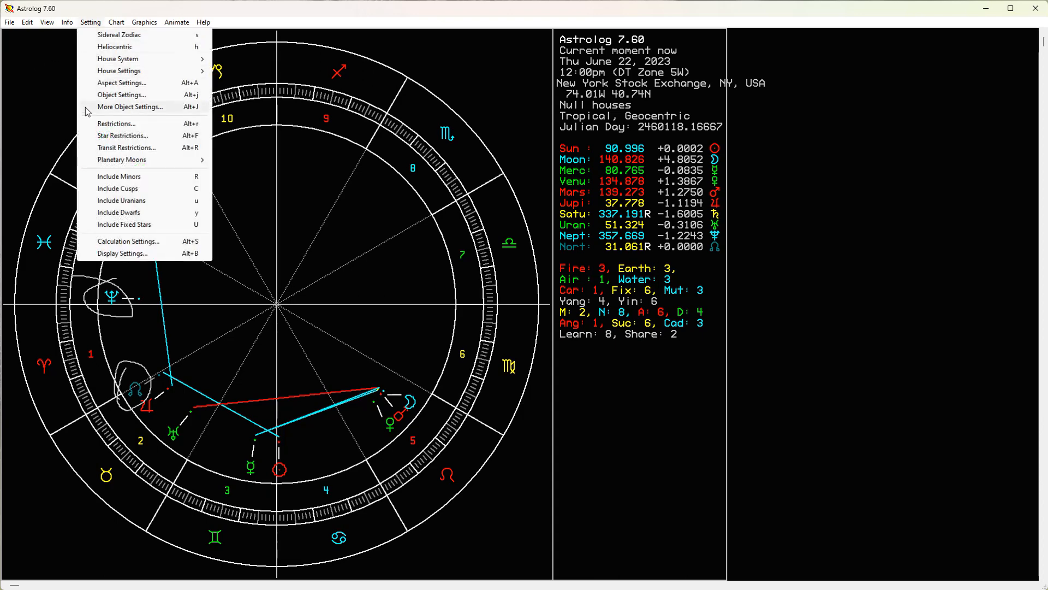
left_click(104, 127)
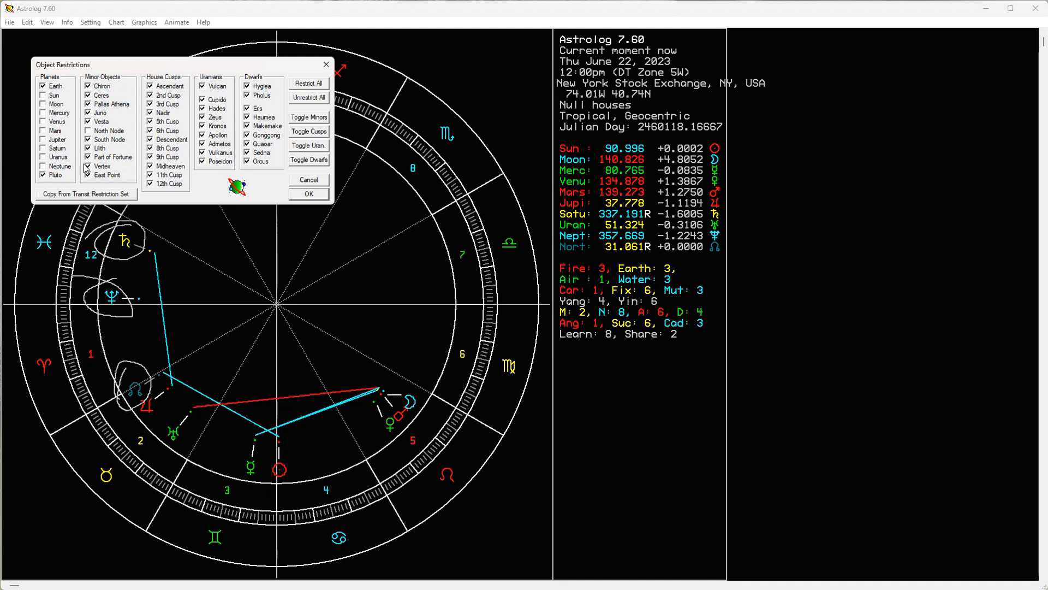
left_click(53, 150)
left_click(309, 193)
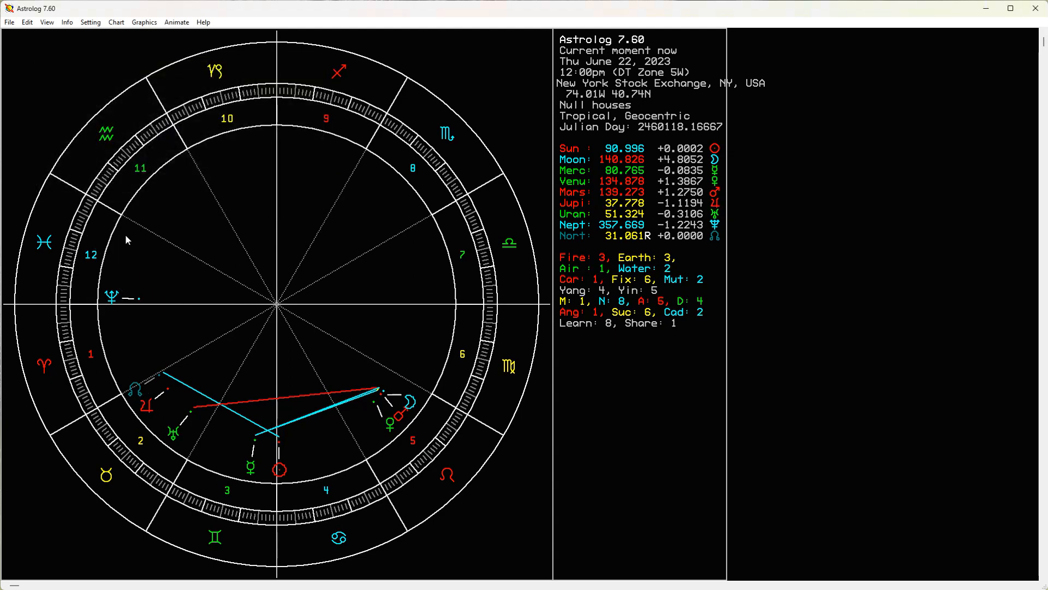
Step: Remove the restriction on Saturn so it shows in the chart again
left_click(88, 24)
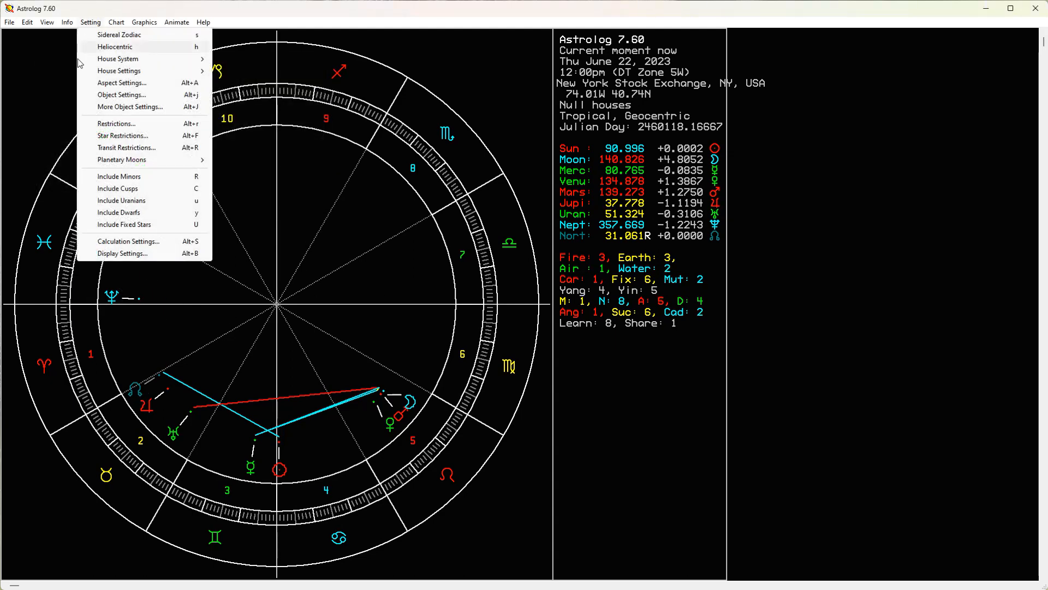
left_click(101, 125)
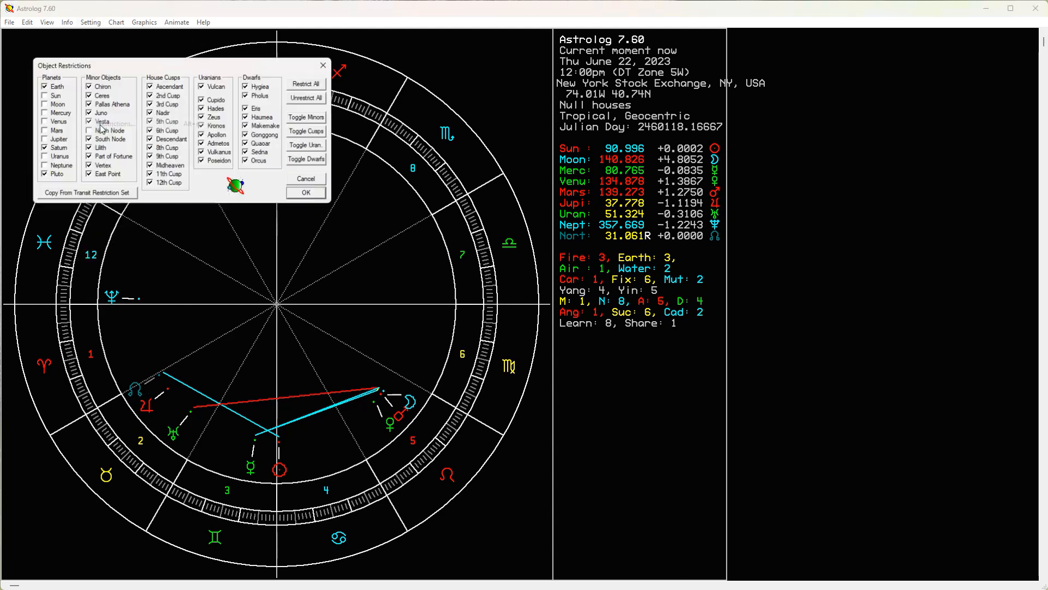
left_click(51, 150)
left_click(309, 194)
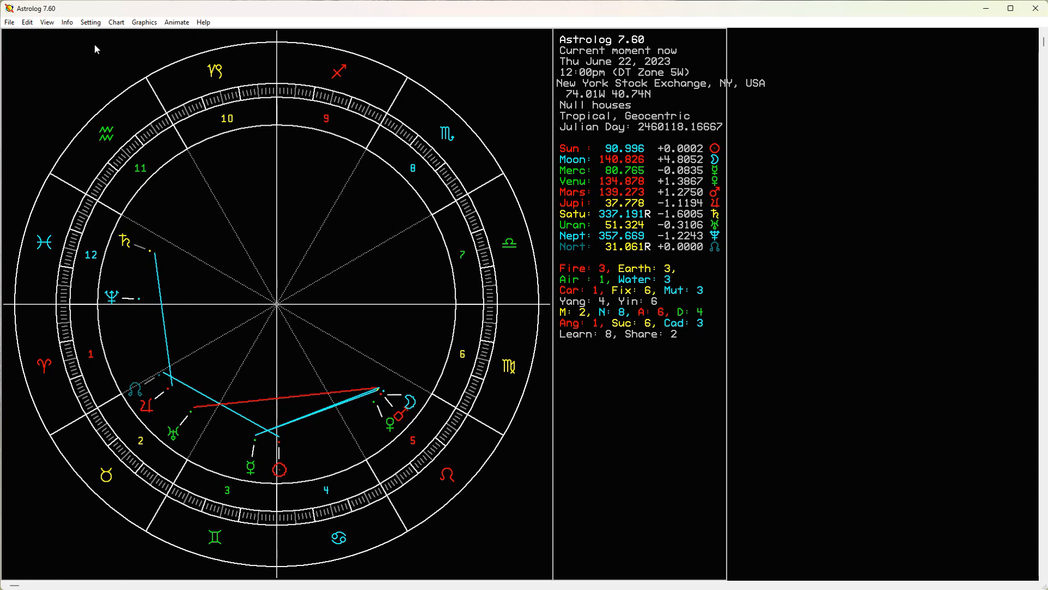
Step: Change the Sextile aspect's line color to Green in the aspect settings
left_click(88, 23)
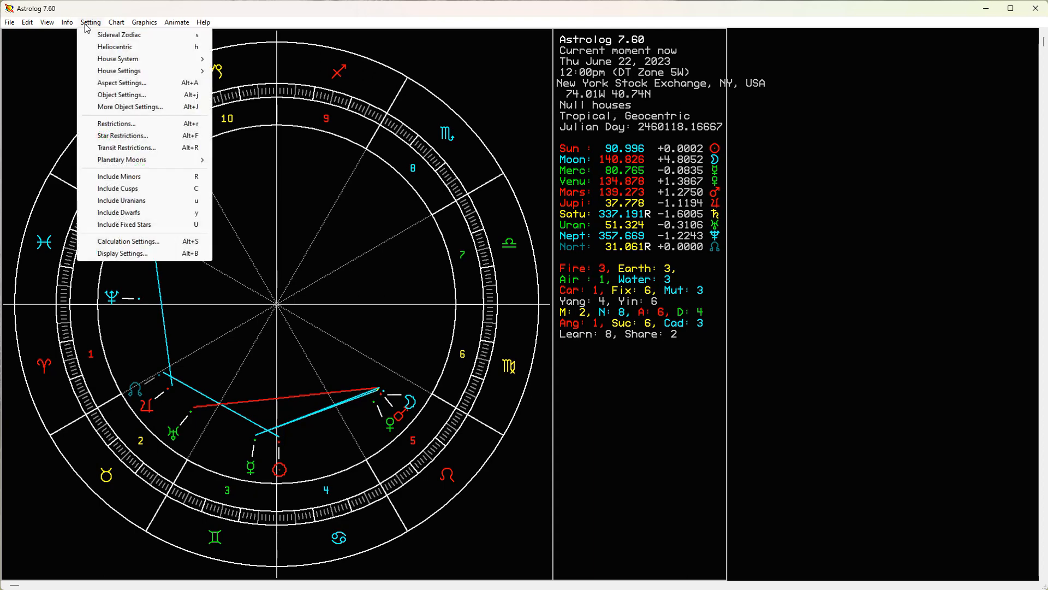
left_click(105, 85)
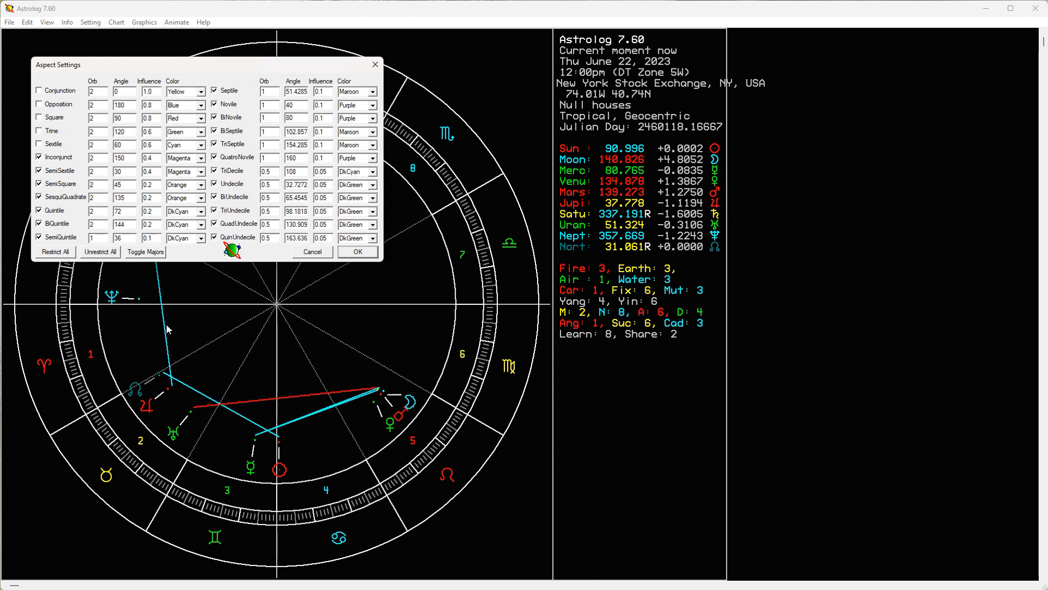
left_click(200, 146)
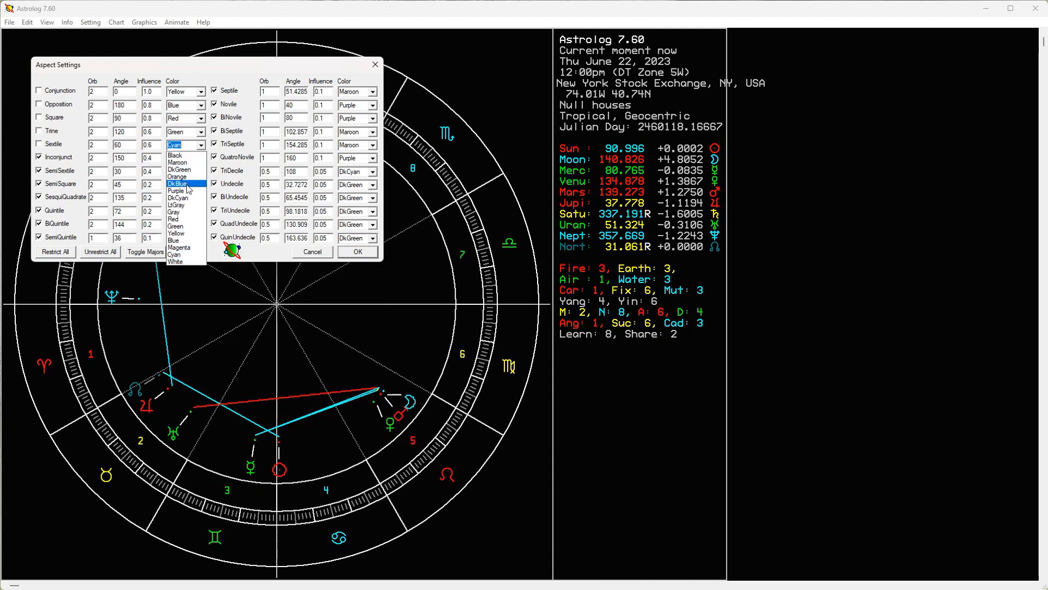
left_click(184, 225)
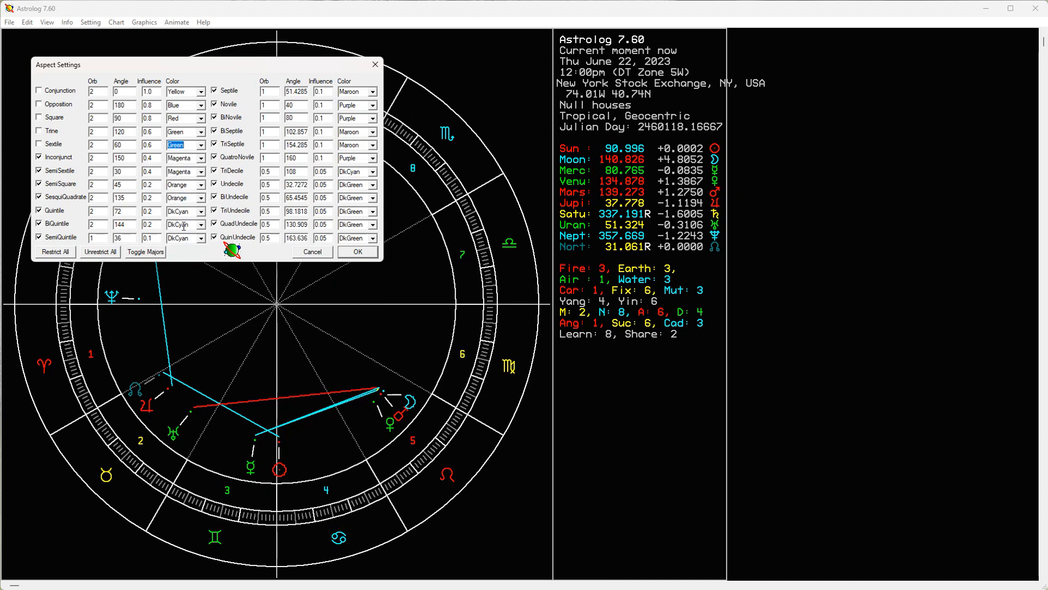
left_click(358, 252)
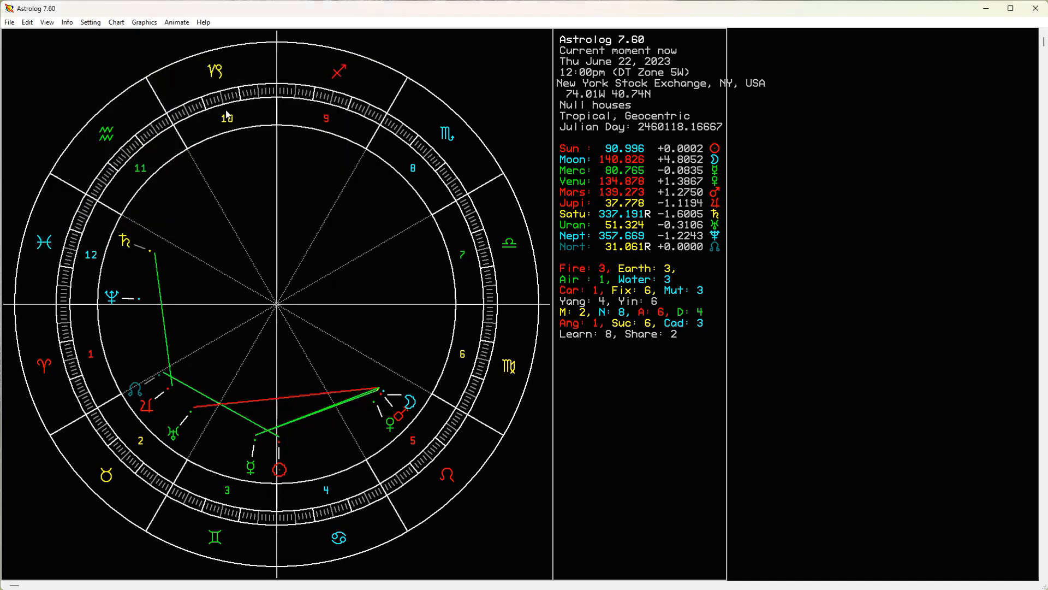
Step: Change the Sextile aspect's line color to Cyan in the aspect settings
left_click(90, 24)
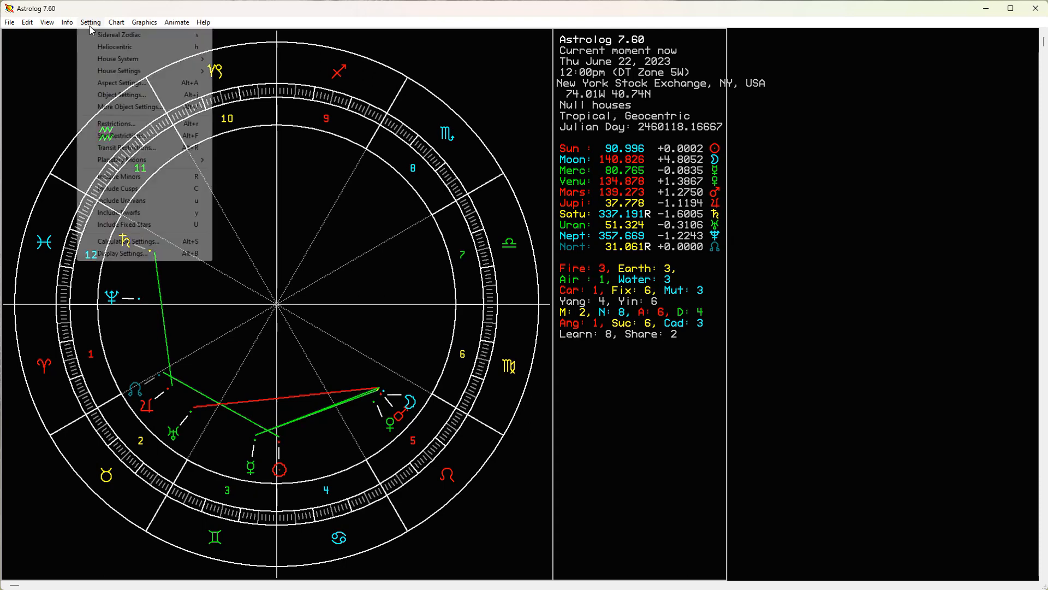
left_click(104, 83)
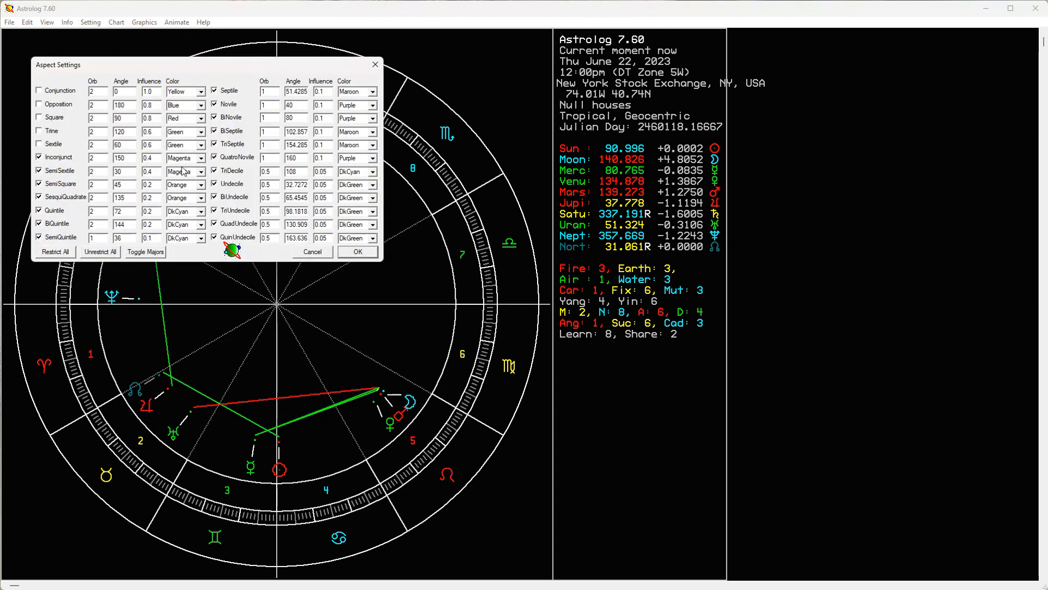
left_click(201, 146)
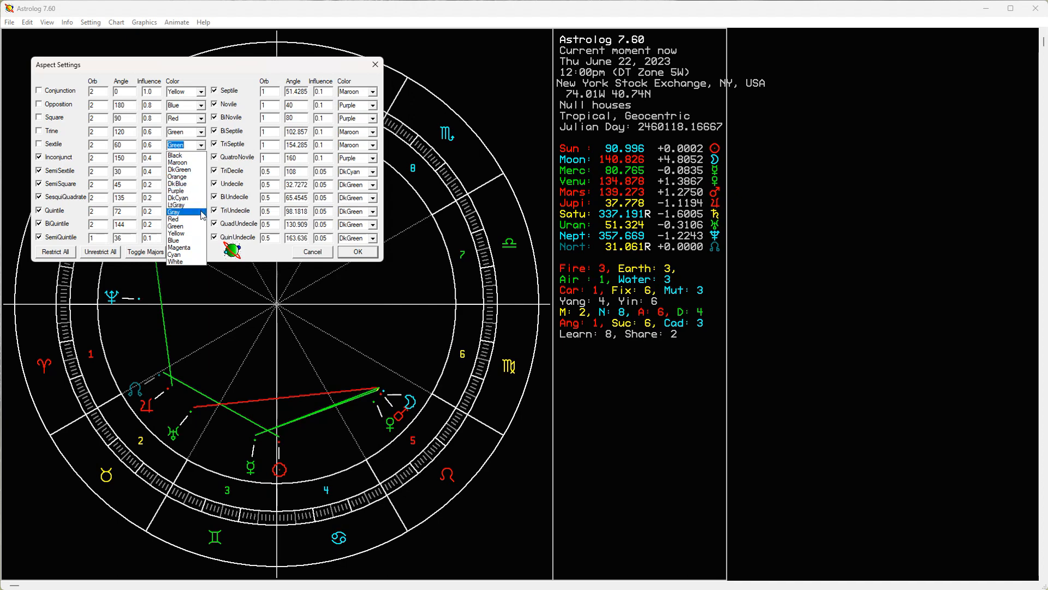
left_click(196, 255)
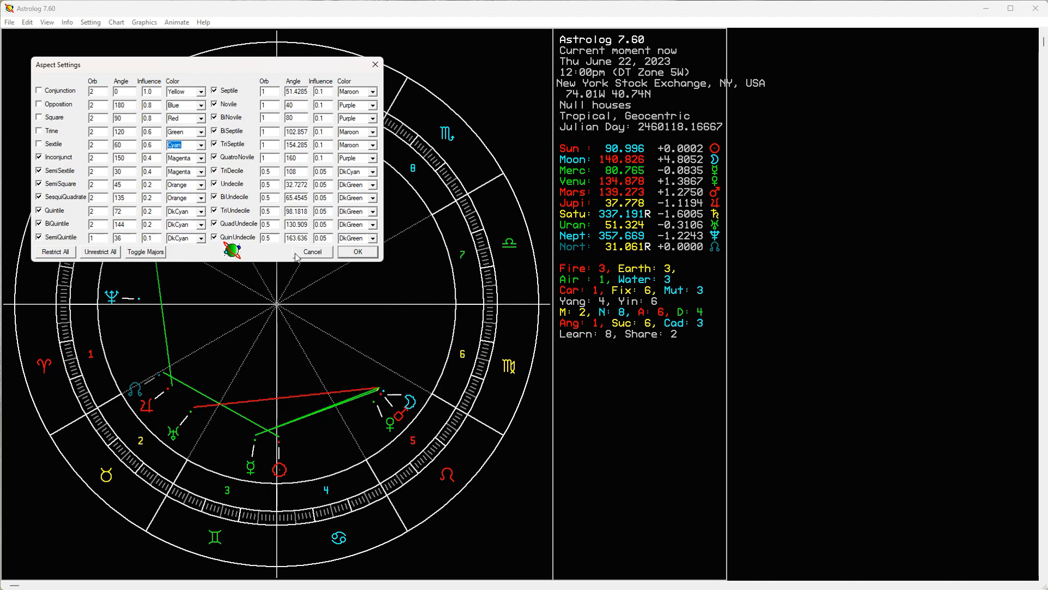
left_click(359, 253)
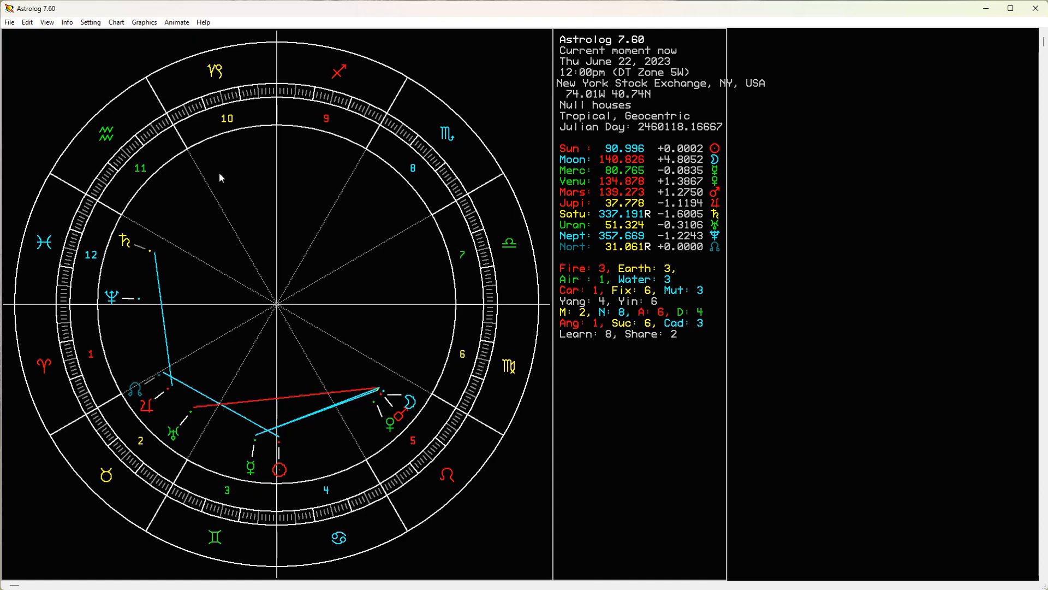
Step: Enter 180 as the Opposition angle and try out the Inconjunct aspect's restriction and angle in the aspect settings
left_click(91, 23)
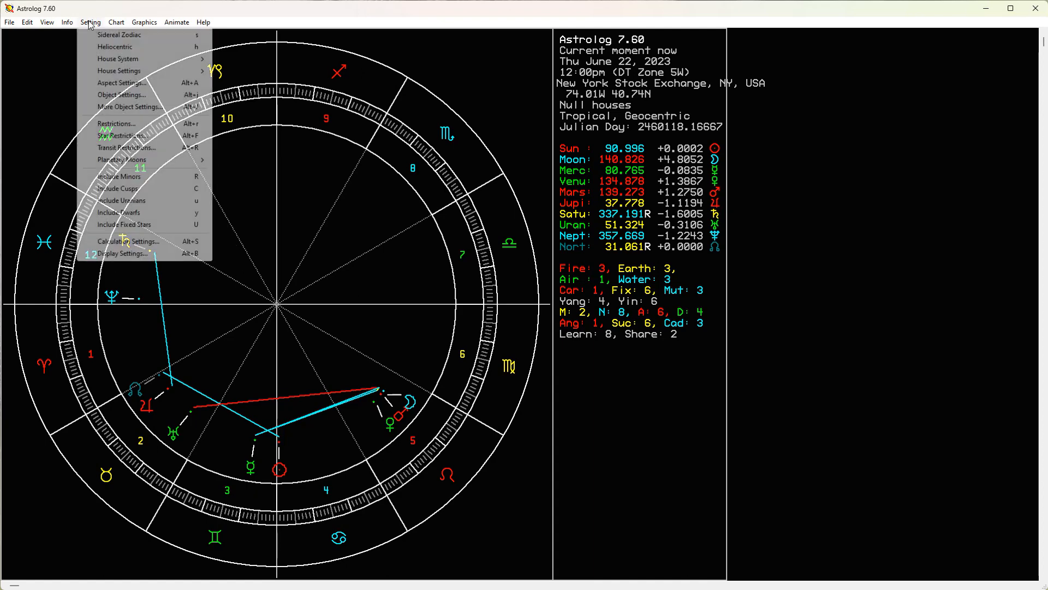
left_click(100, 83)
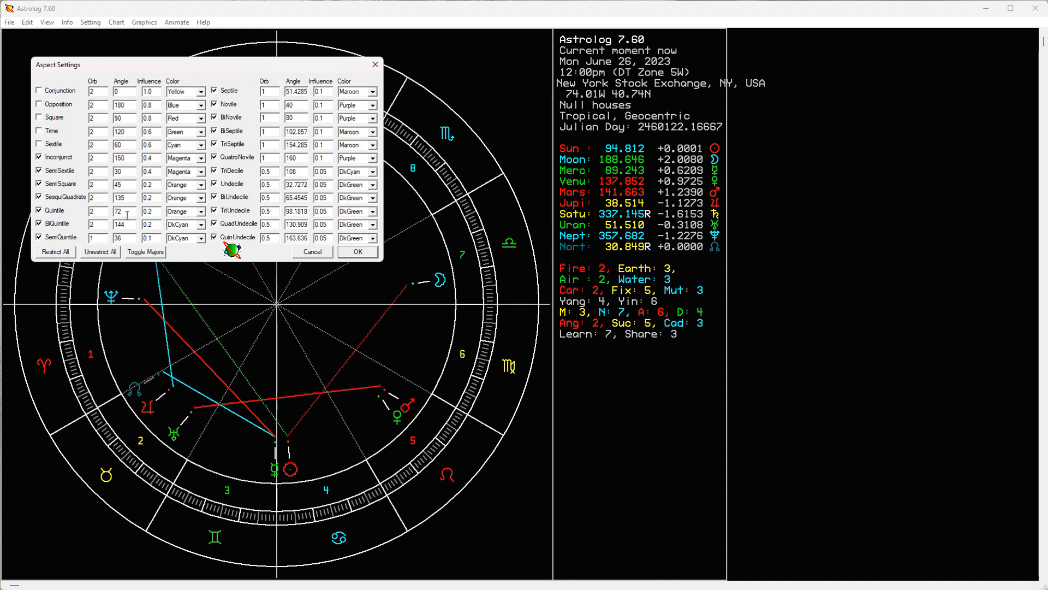
double_click(130, 105)
type("1")
type("80")
left_click(39, 157)
key("Tab")
key("Tab")
type("52")
key("BackSpace")
key("BackSpace")
type("80")
left_click(352, 256)
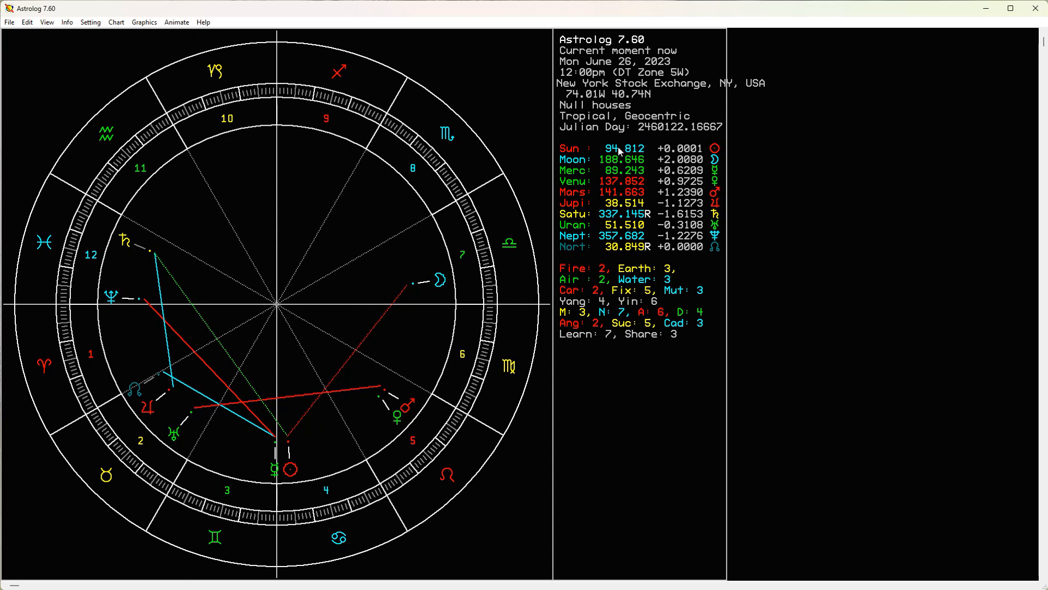
Step: Circle the planets' longitude column freehand and trace the zodiac ring from the start of Aries with a direction arrow
mouse_move(625, 146)
left_mouse_down()
mouse_move(599, 232)
mouse_move(614, 257)
mouse_move(644, 259)
mouse_move(660, 145)
mouse_move(615, 143)
left_mouse_up()
mouse_move(78, 303)
left_mouse_down()
mouse_move(89, 346)
mouse_move(257, 480)
mouse_move(480, 334)
mouse_move(359, 112)
mouse_move(165, 136)
mouse_move(85, 251)
mouse_move(67, 298)
mouse_move(75, 312)
left_mouse_up()
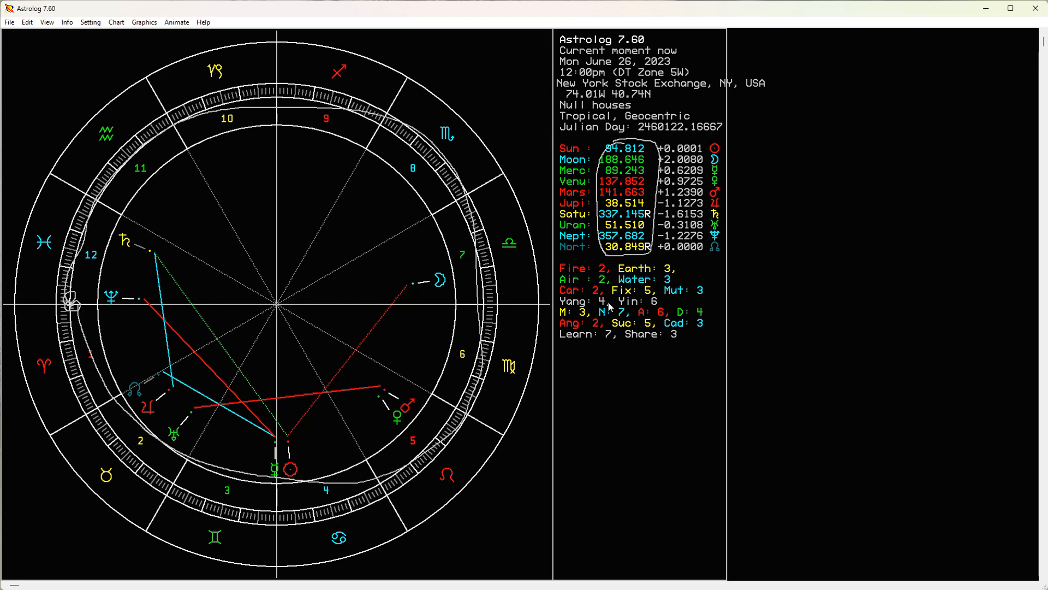
left_click_drag(43, 355, 48, 374)
Step: Try the Zodiac Position display format for the planet positions and restore the 360 Degrees format
left_click(91, 22)
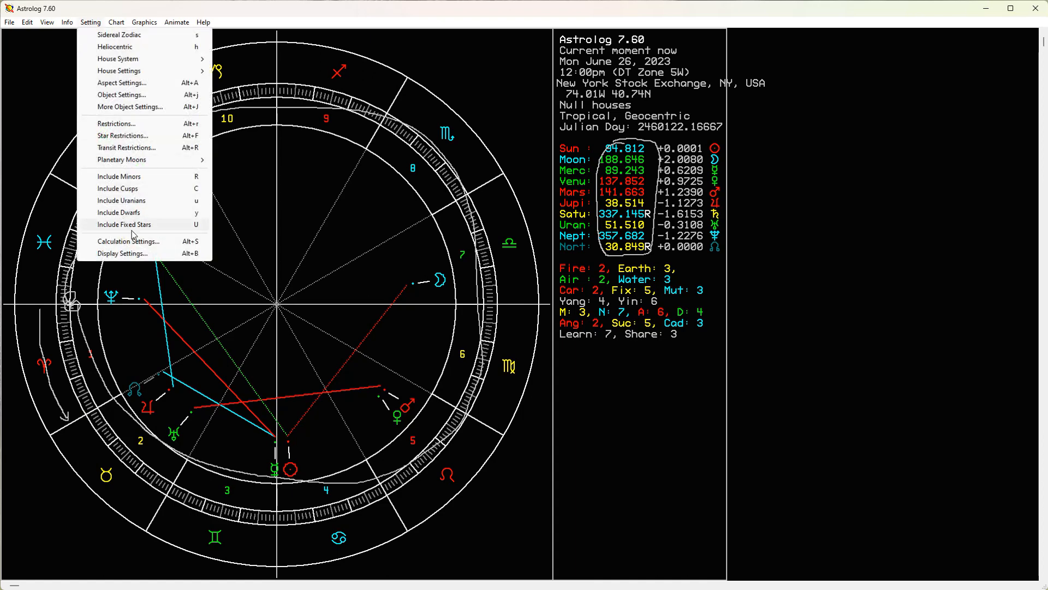
left_click(134, 254)
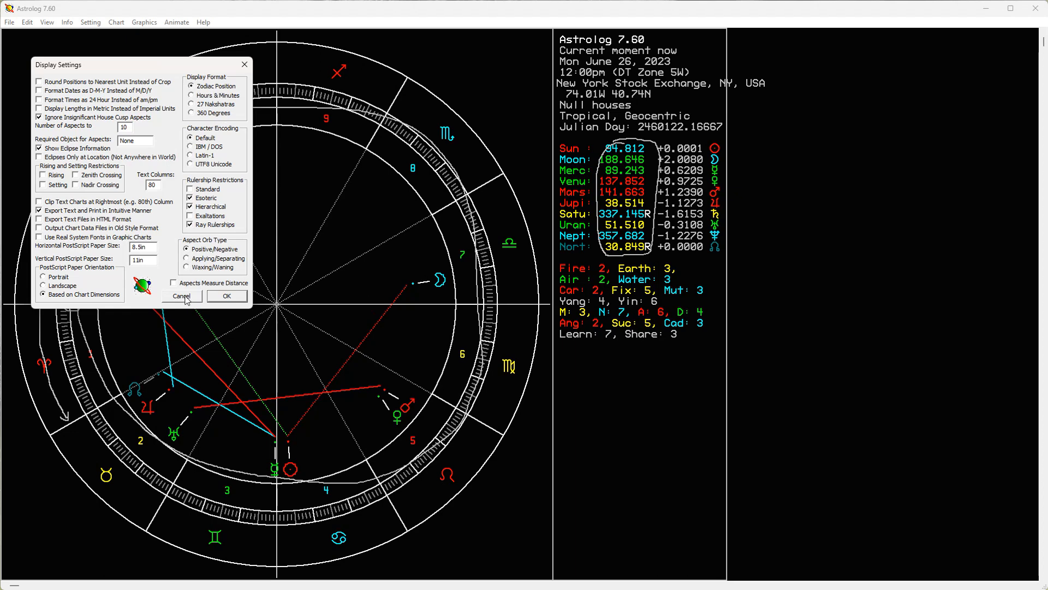
left_click(219, 298)
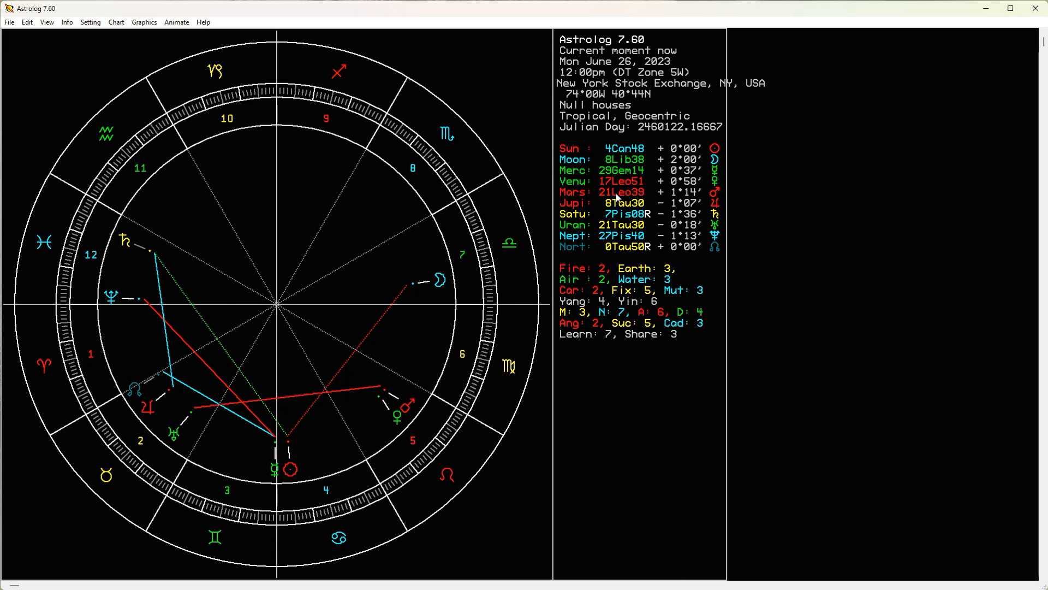
left_click(91, 22)
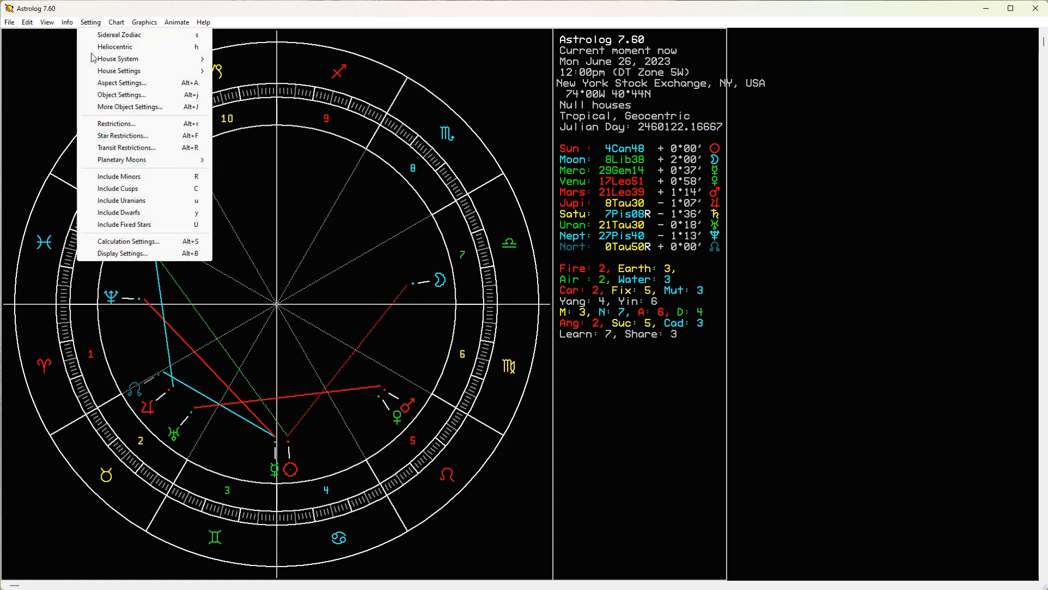
left_click(125, 254)
left_click(205, 115)
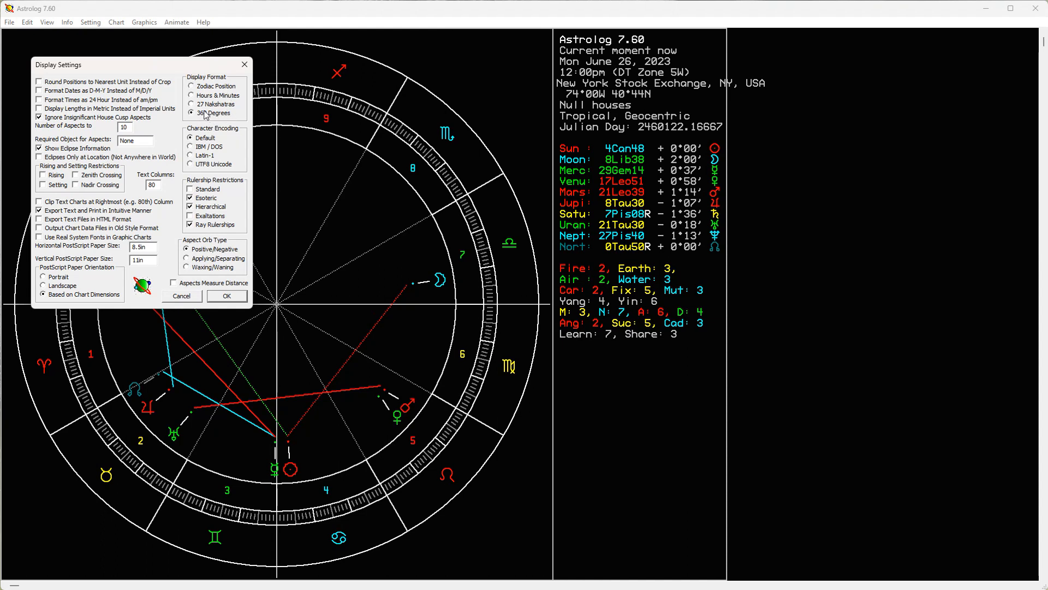
left_click(232, 299)
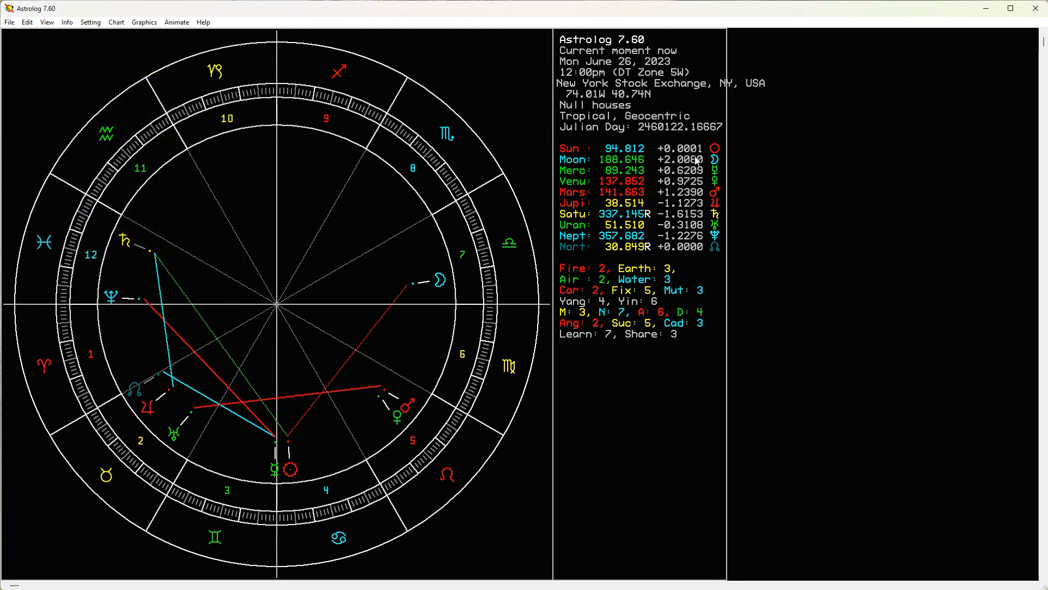
Step: Circle the planets' latitude column freehand and enable Equatorial Latitudes in the calculation settings
mouse_move(682, 141)
left_mouse_down()
mouse_move(653, 179)
mouse_move(668, 263)
mouse_move(719, 194)
mouse_move(713, 146)
mouse_move(666, 139)
left_mouse_up()
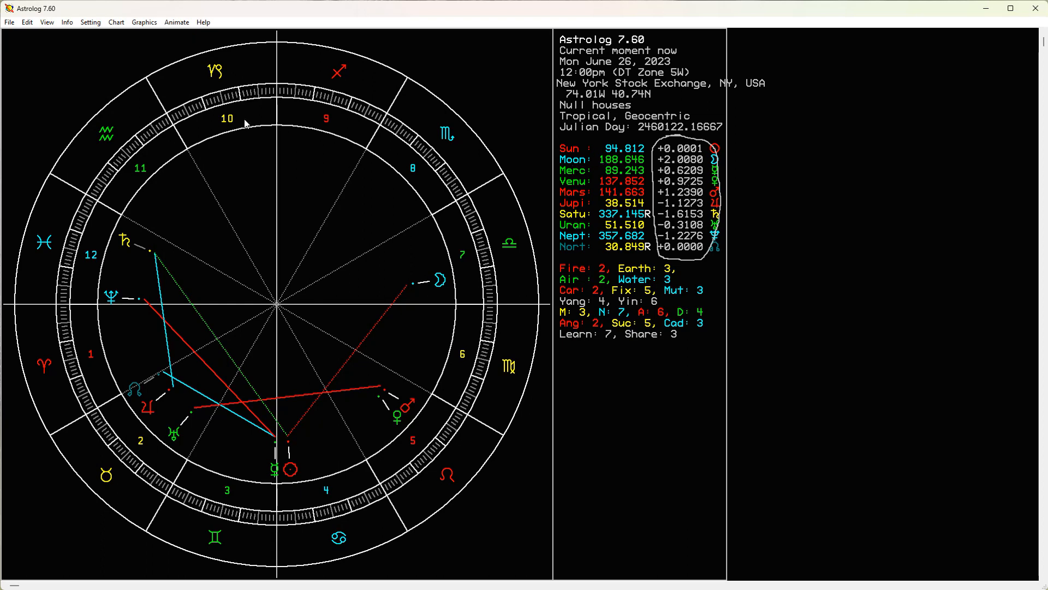
left_click(90, 22)
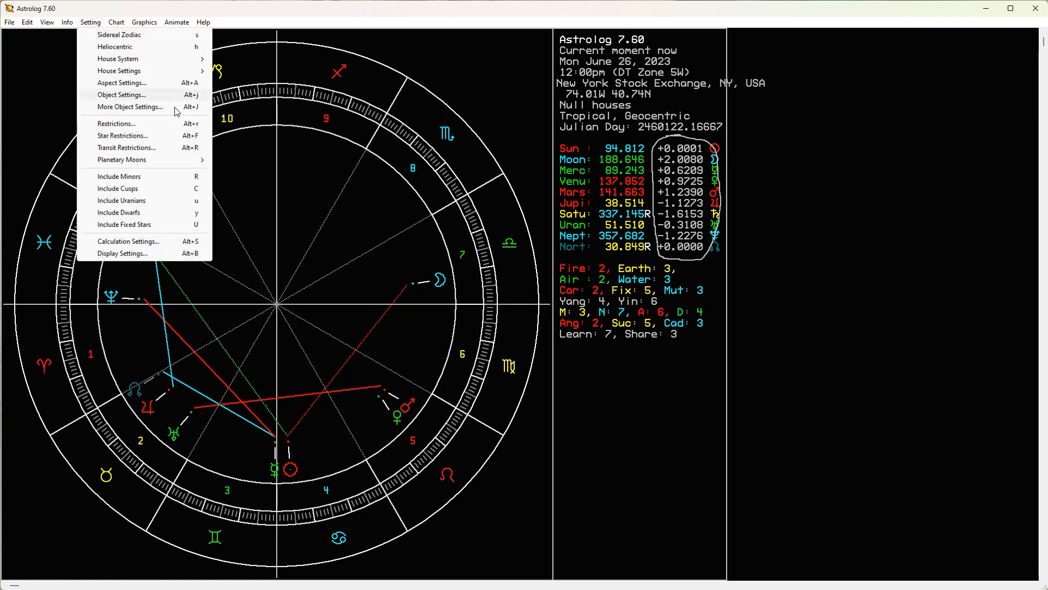
left_click(140, 246)
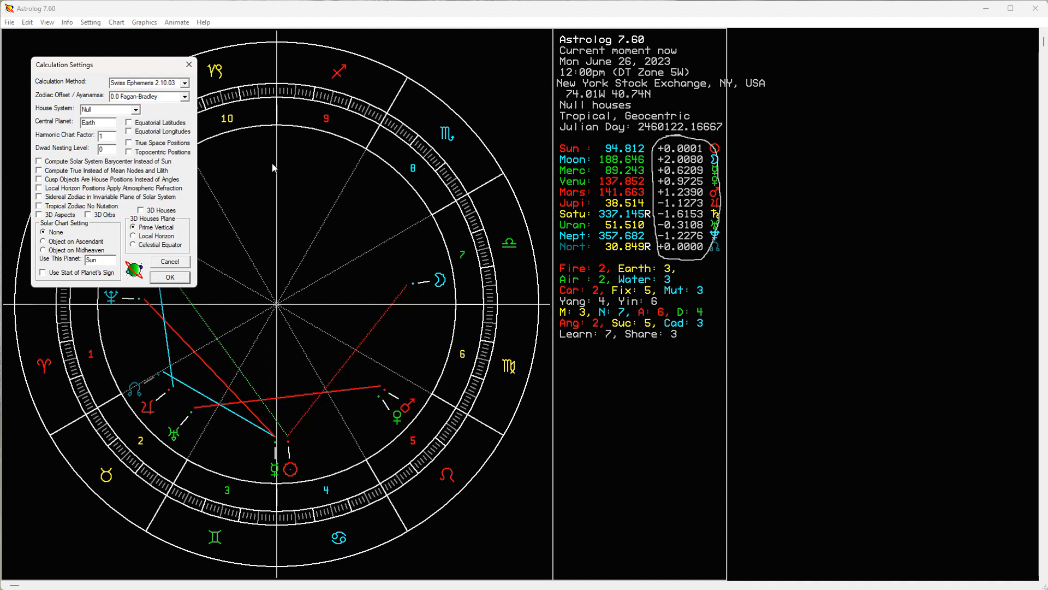
left_click(129, 123)
left_click(170, 279)
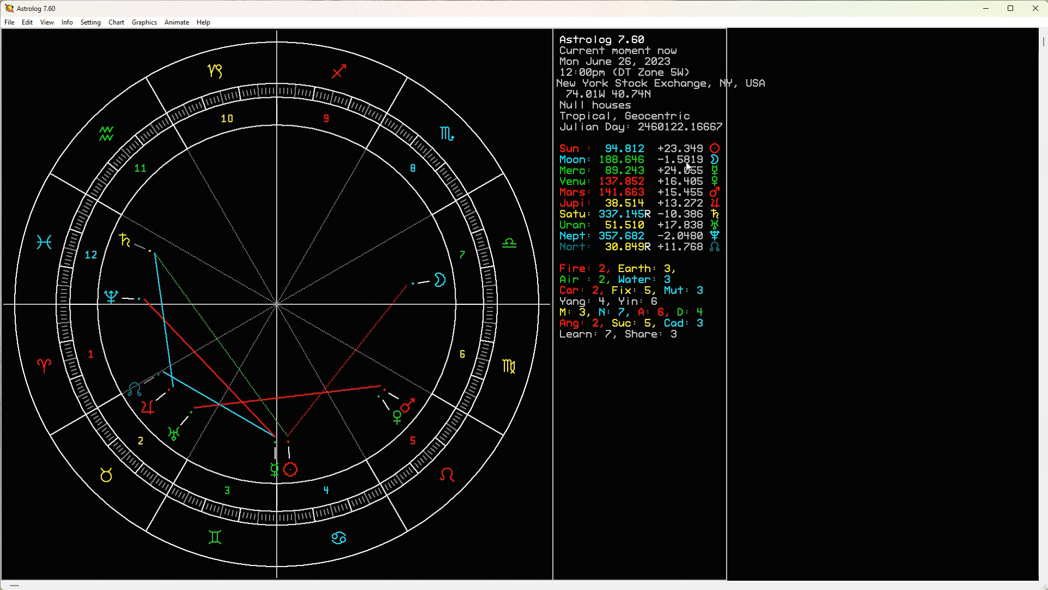
Step: Circle the equatorial latitude values freehand and disable Equatorial Latitudes in the calculation settings
mouse_move(702, 132)
left_mouse_down()
mouse_move(655, 149)
mouse_move(653, 230)
mouse_move(682, 266)
left_mouse_up()
left_click_drag(725, 223, 693, 129)
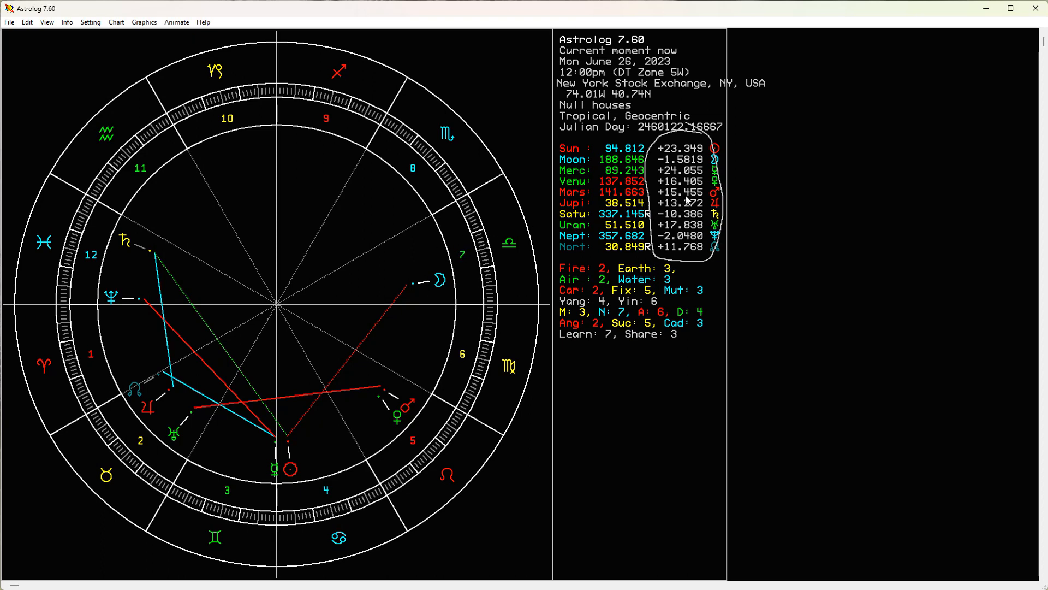
left_click(92, 23)
left_click(136, 242)
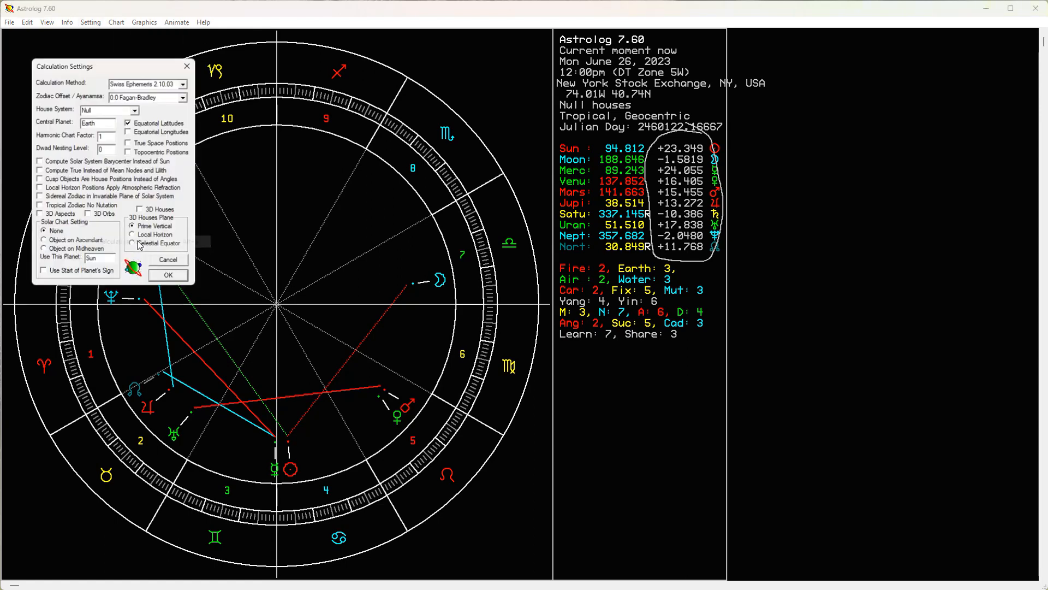
left_click(142, 124)
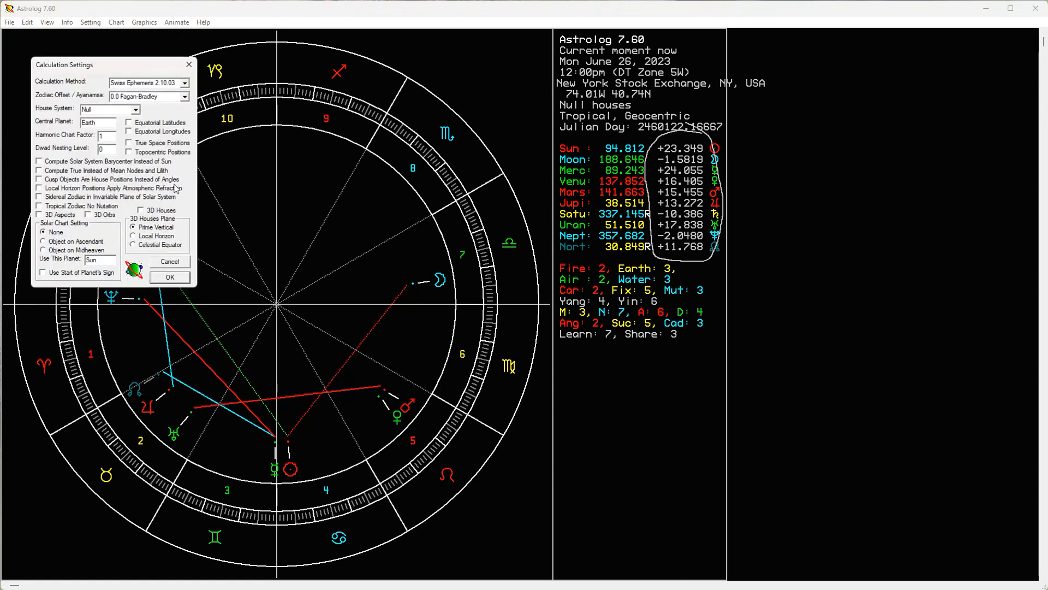
left_click(170, 277)
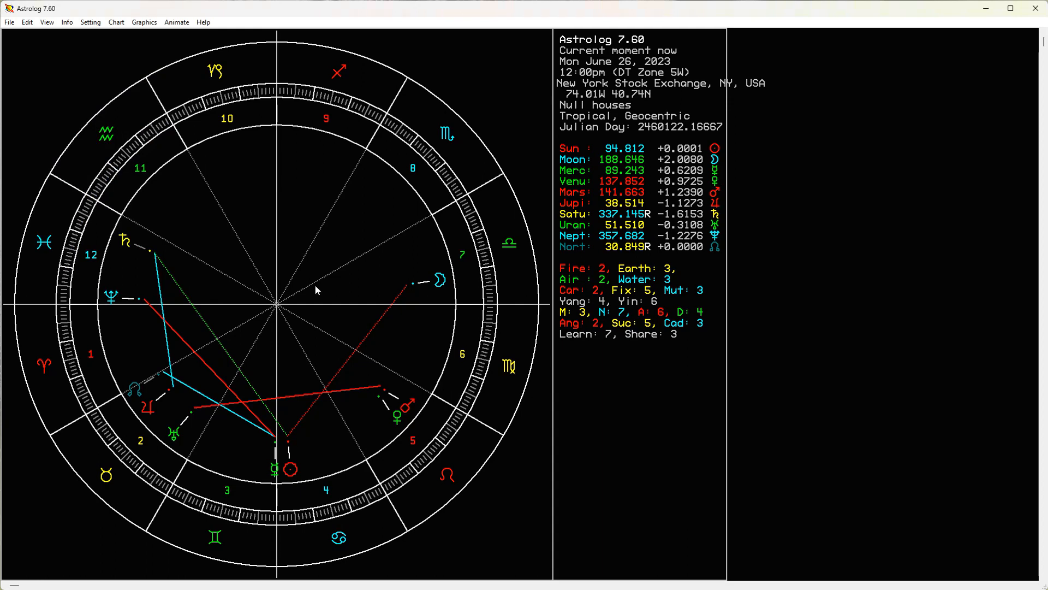
Step: Turn on Parallel Aspects for the chart and turn them off again
left_click(67, 25)
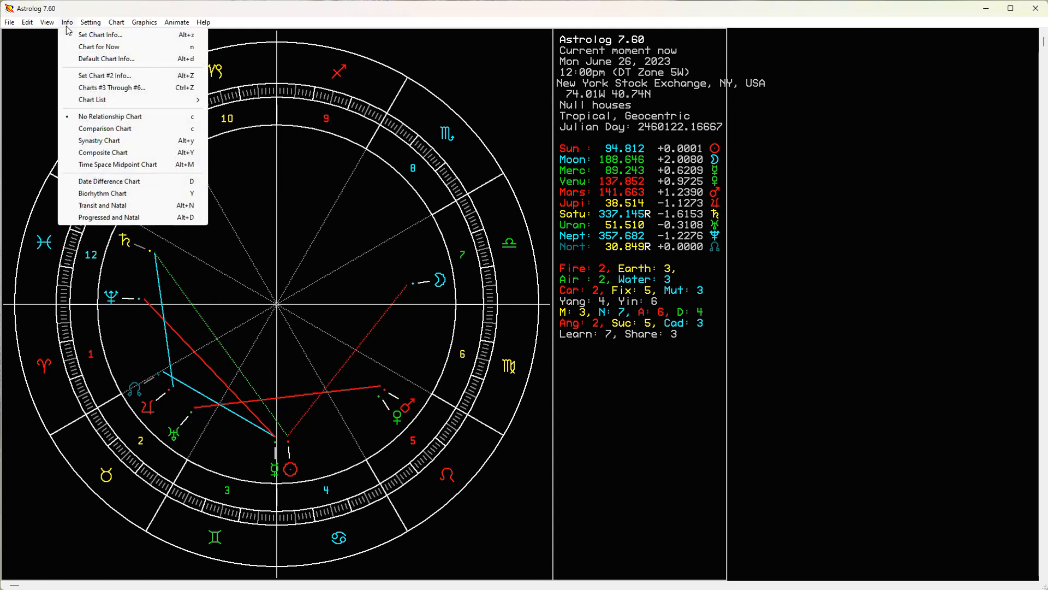
mouse_move(91, 25)
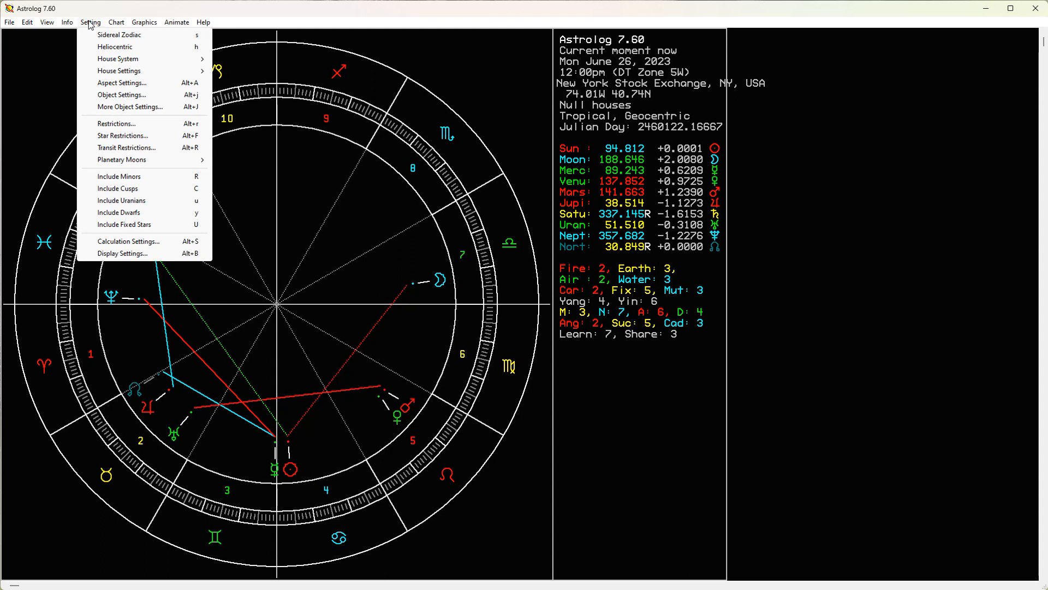
mouse_move(48, 27)
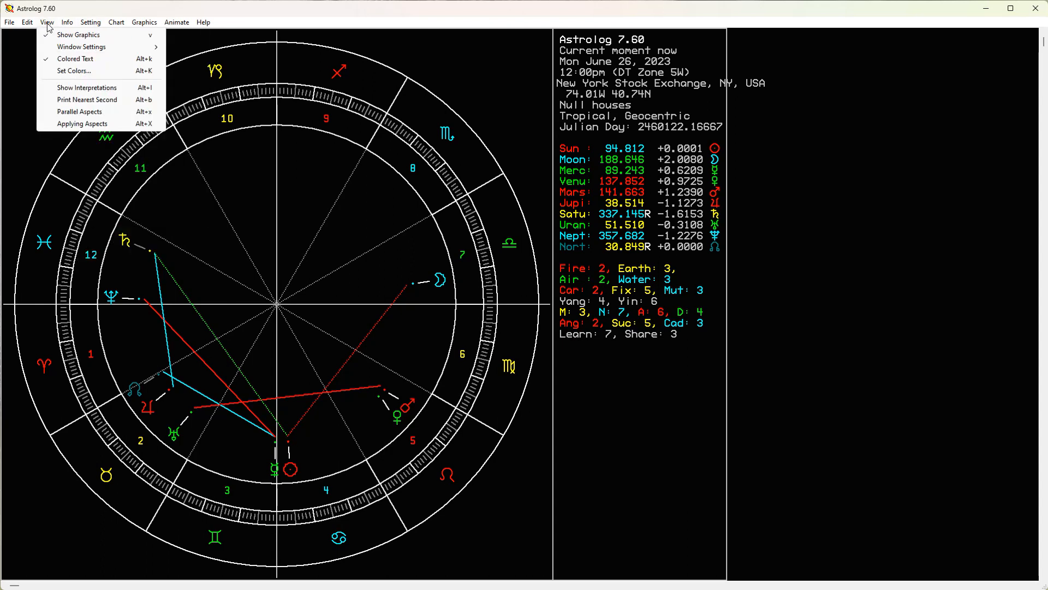
left_click(76, 113)
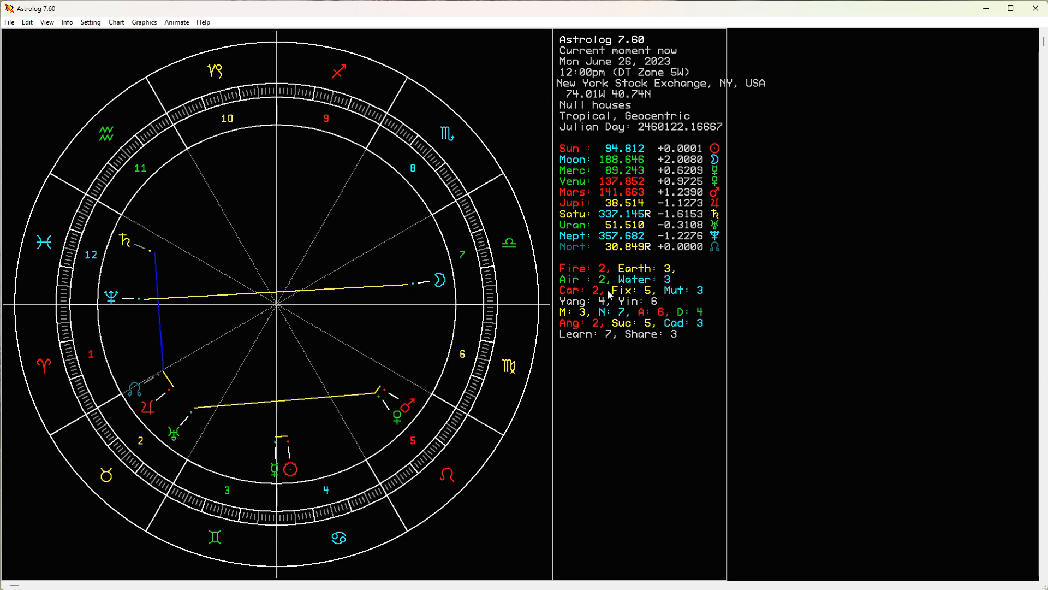
left_click(48, 23)
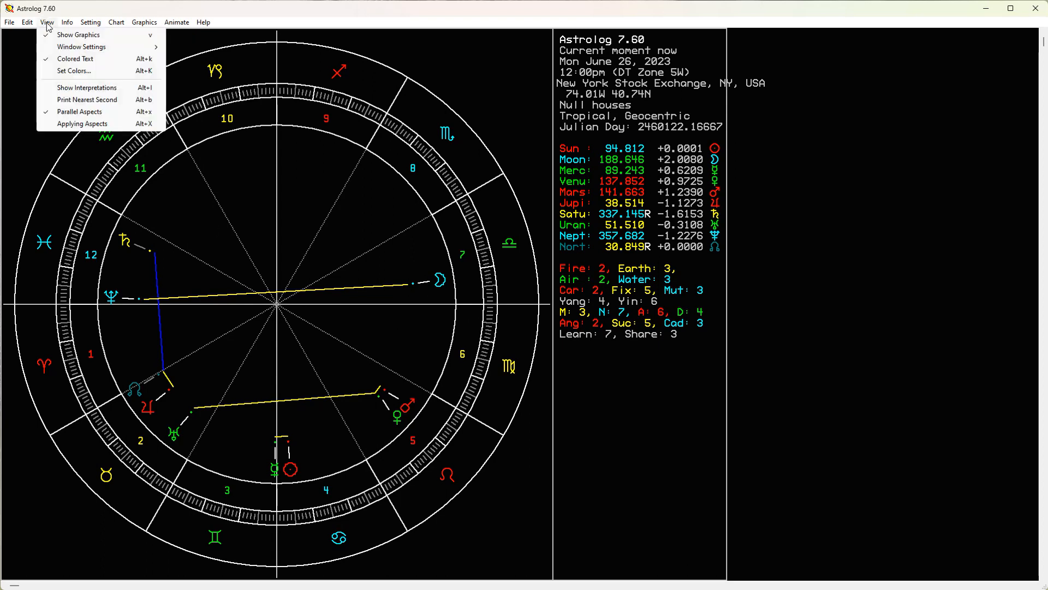
left_click(67, 112)
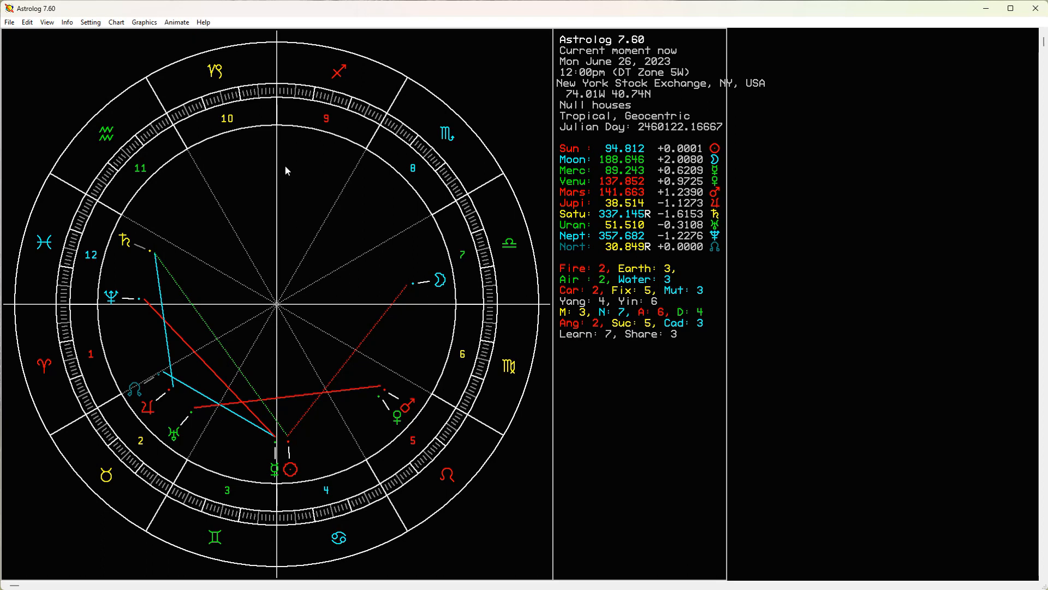
Step: Remove the restriction on the fixed star Sirius to show it in the chart and circle its row in the object list
left_click(90, 23)
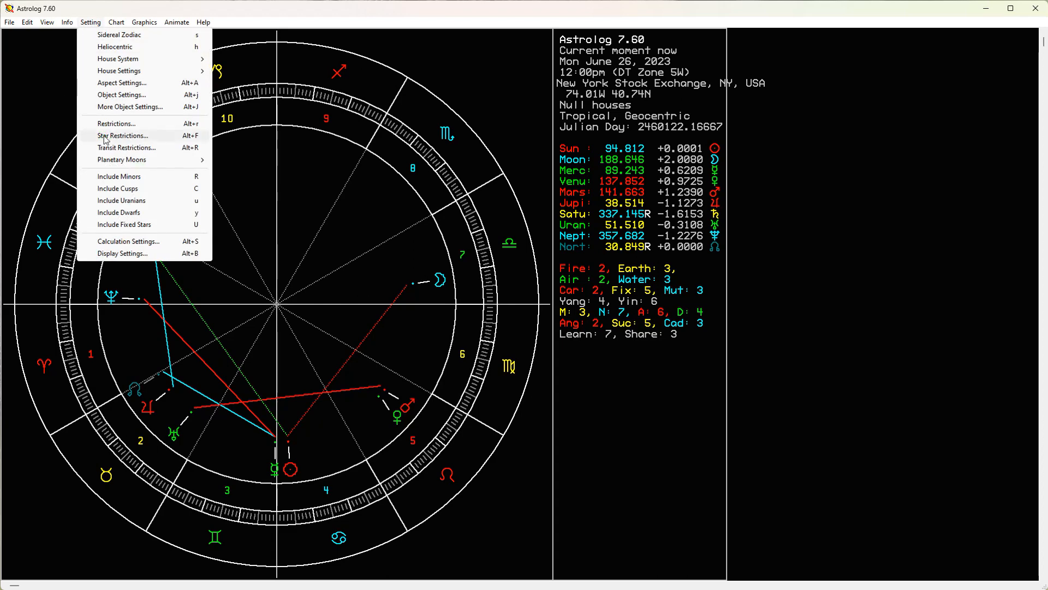
left_click(102, 137)
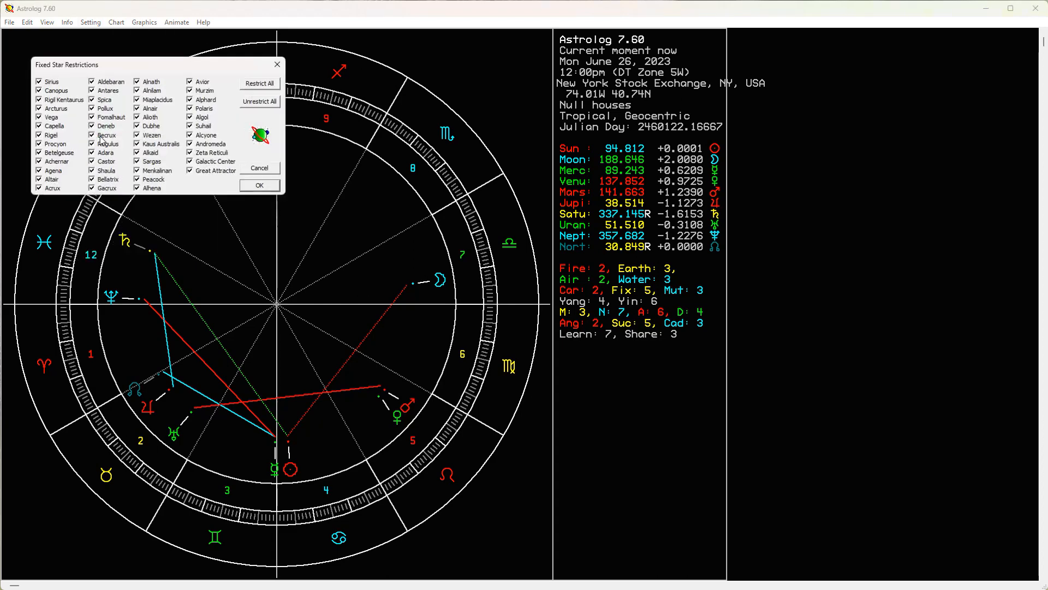
left_click(46, 83)
left_click(259, 185)
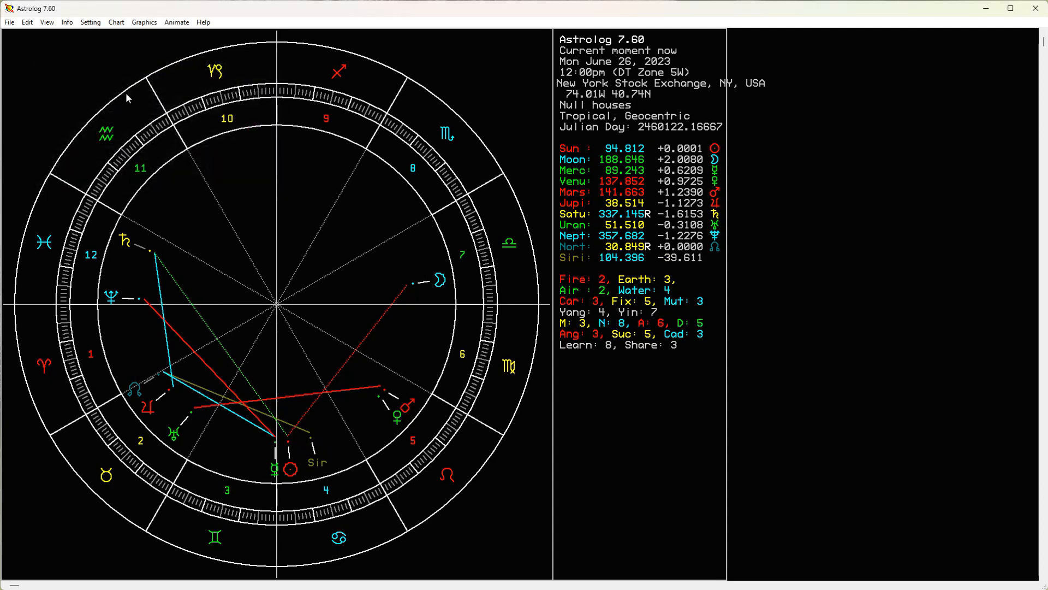
mouse_move(554, 267)
left_mouse_down()
mouse_move(706, 273)
mouse_move(660, 251)
mouse_move(554, 257)
mouse_move(556, 267)
left_mouse_up()
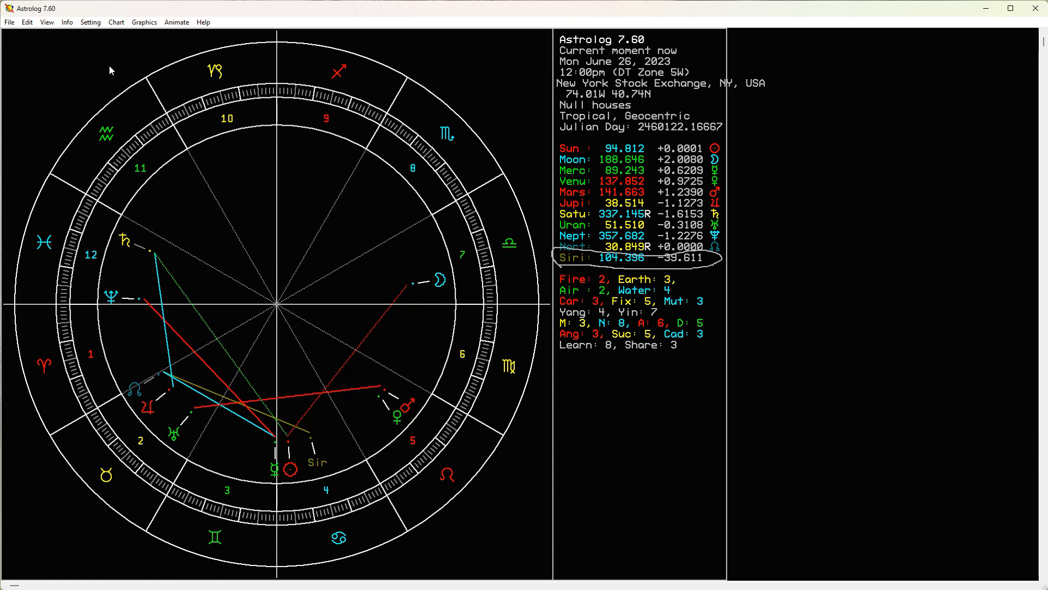
Step: Restrict the fixed star Sirius again to remove it from the chart
left_click(90, 23)
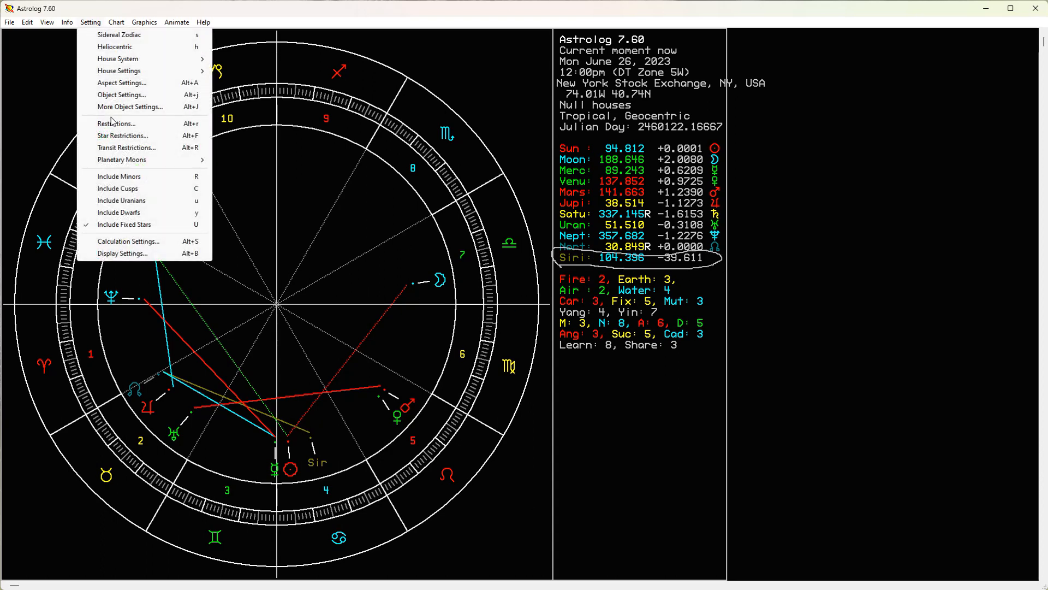
left_click(112, 136)
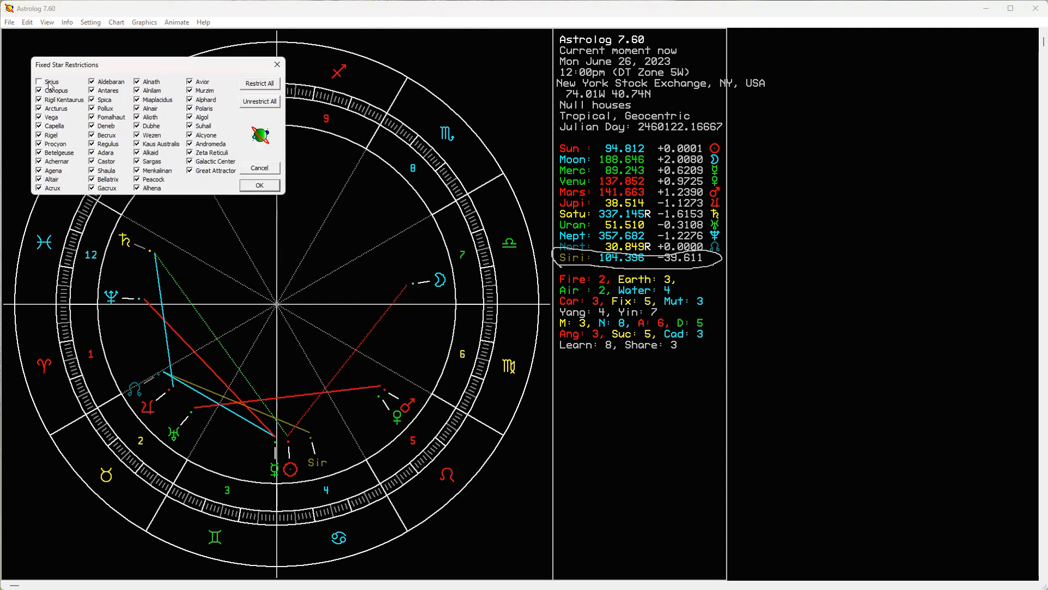
left_click(259, 185)
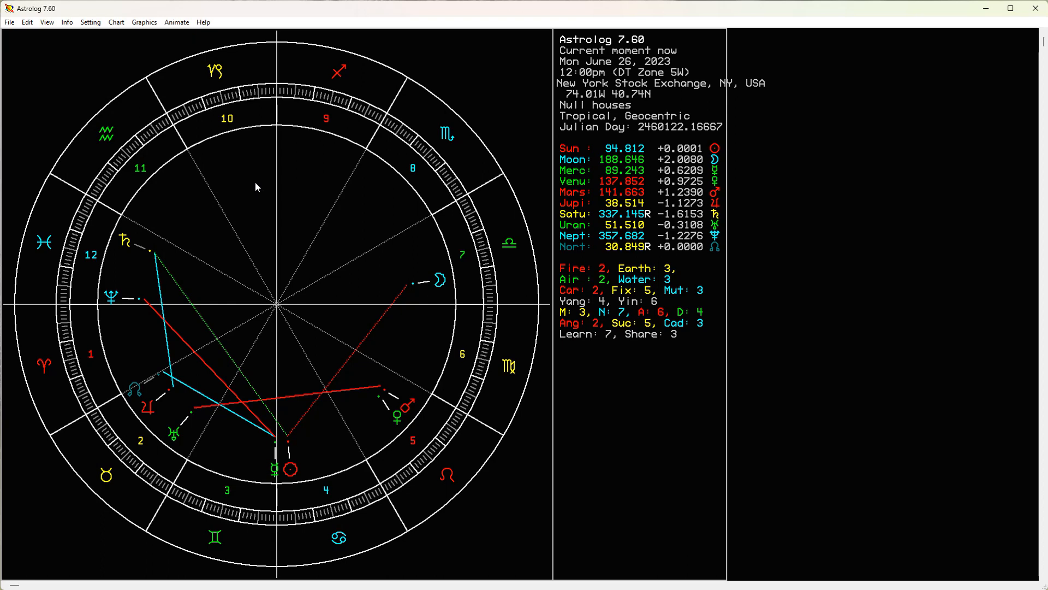
Step: Circle the Geocentric label freehand, switch the chart to Heliocentric and circle the new label
left_click(89, 22)
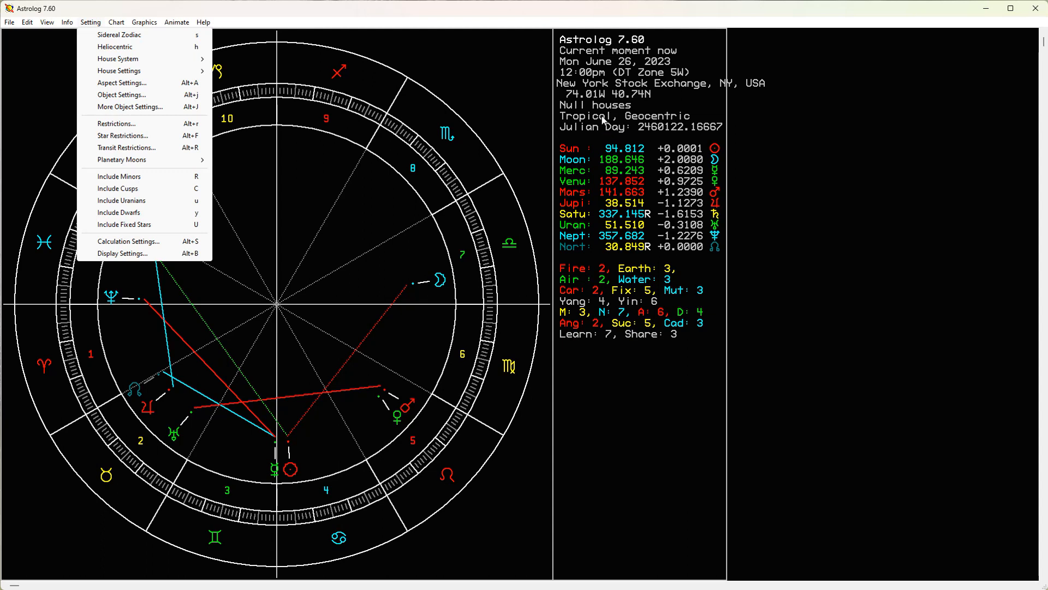
mouse_move(625, 116)
left_mouse_down()
mouse_move(696, 110)
mouse_move(602, 116)
mouse_move(674, 136)
left_mouse_up()
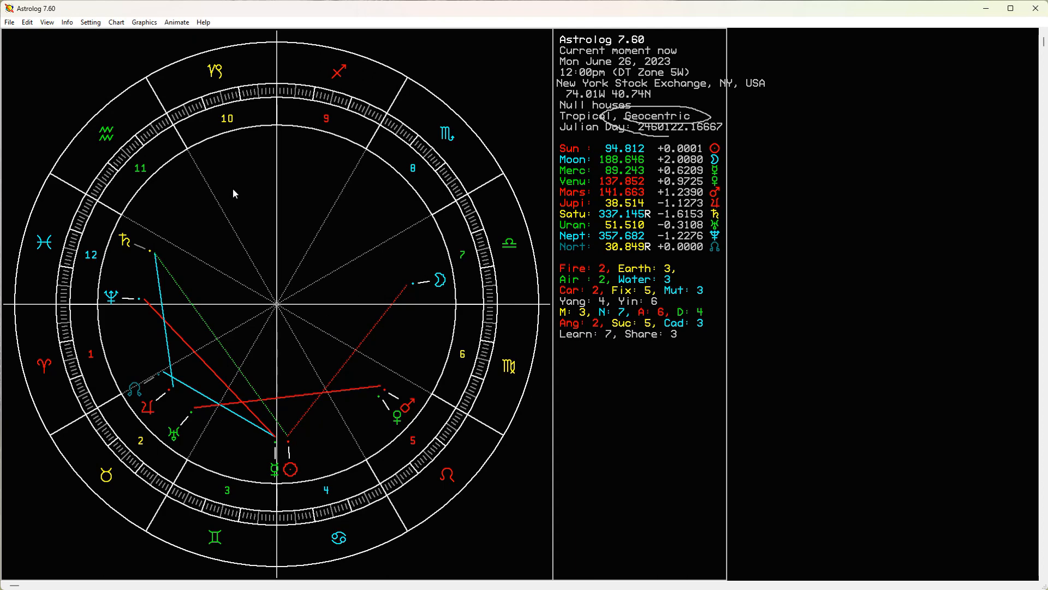
left_click(97, 25)
left_click(99, 47)
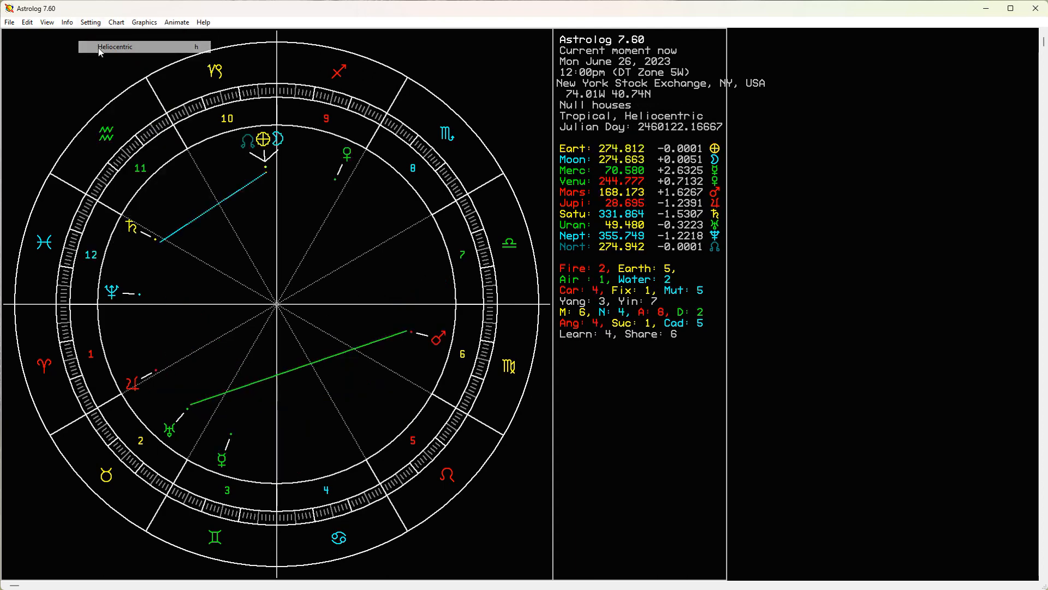
mouse_move(613, 121)
left_mouse_down()
mouse_move(708, 117)
mouse_move(631, 107)
mouse_move(627, 123)
left_mouse_up()
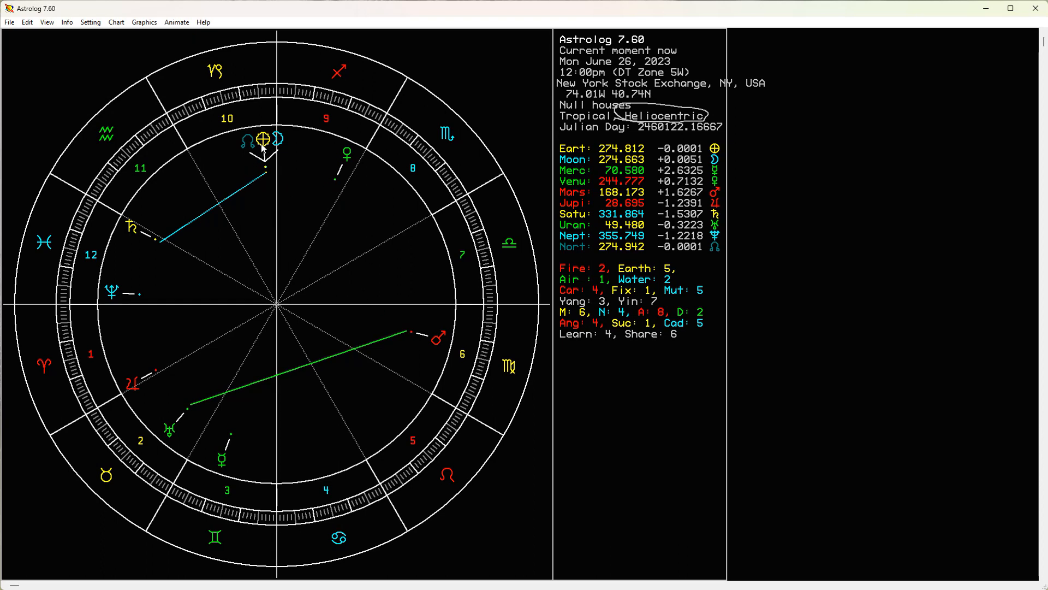
Step: Remove the restriction on the Sun to show it in the heliocentric chart
left_click(90, 22)
left_click(117, 123)
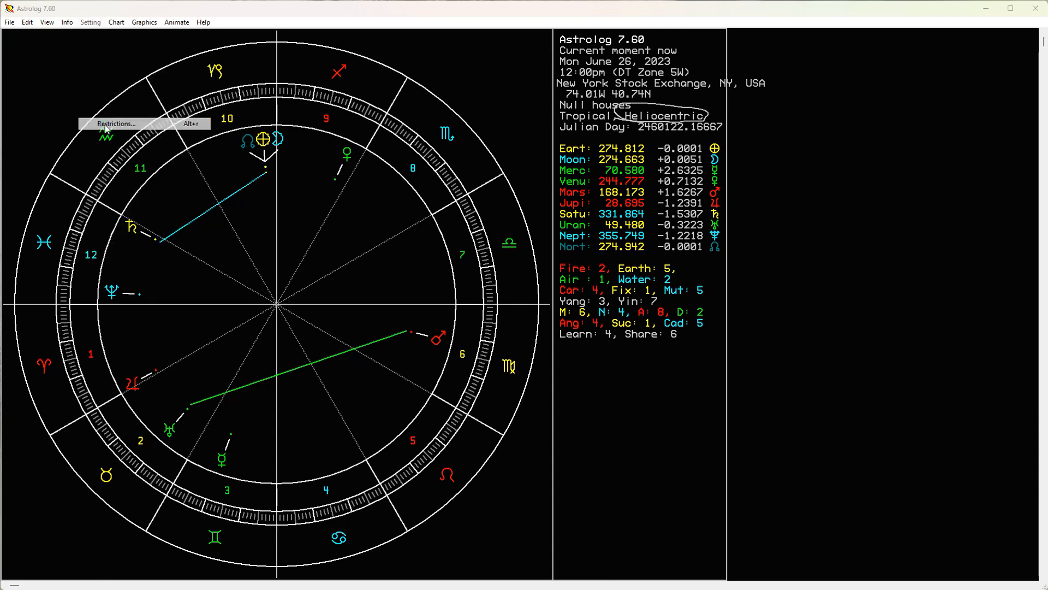
left_click(43, 96)
left_click(319, 195)
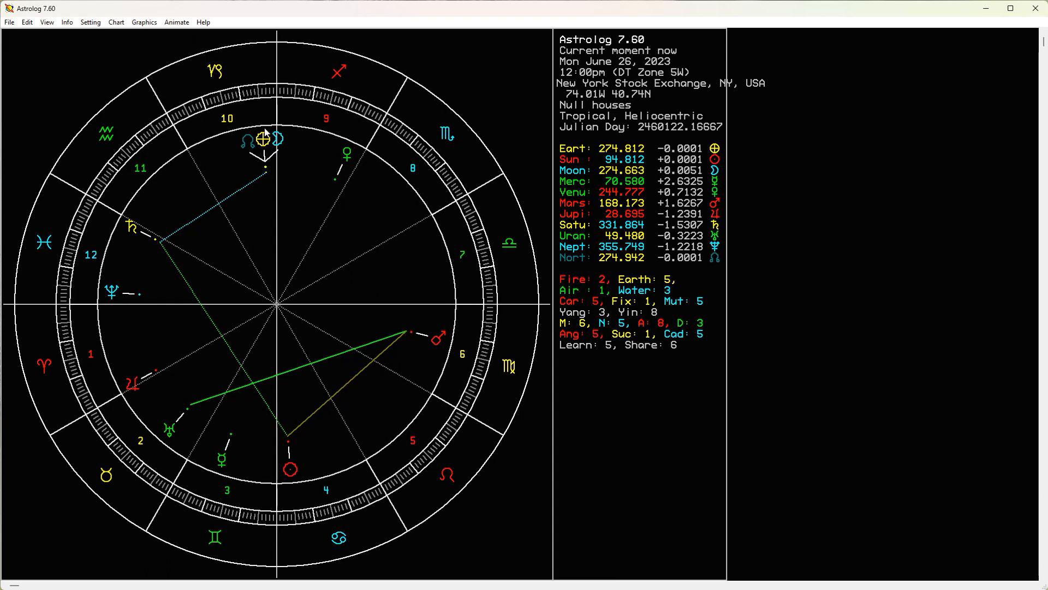
Step: Restrict the Sun again and circle the North Node, Earth and Moon glyphs on the wheel freehand
left_click(83, 23)
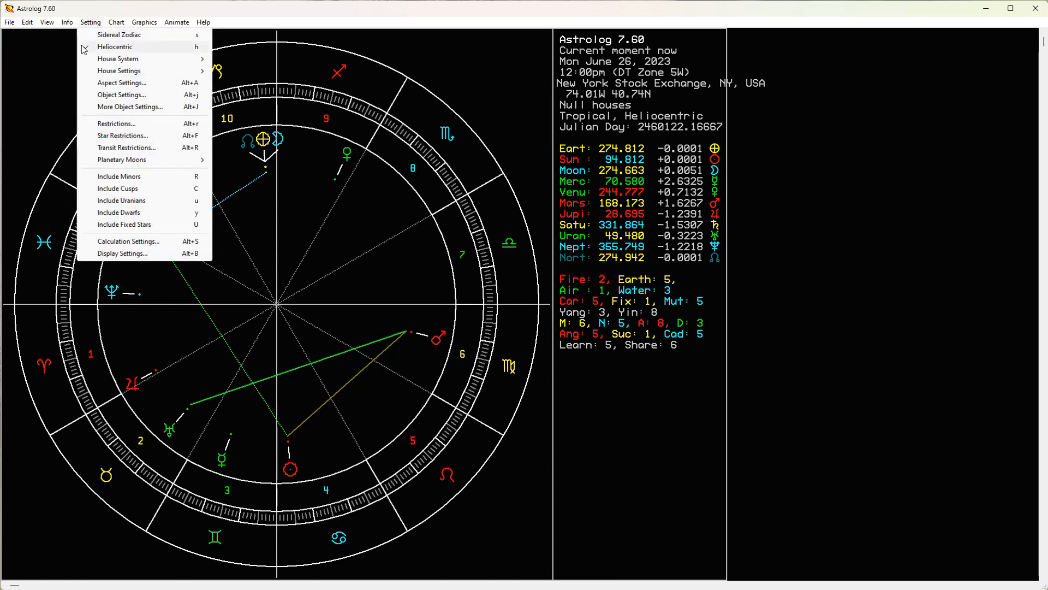
left_click(113, 124)
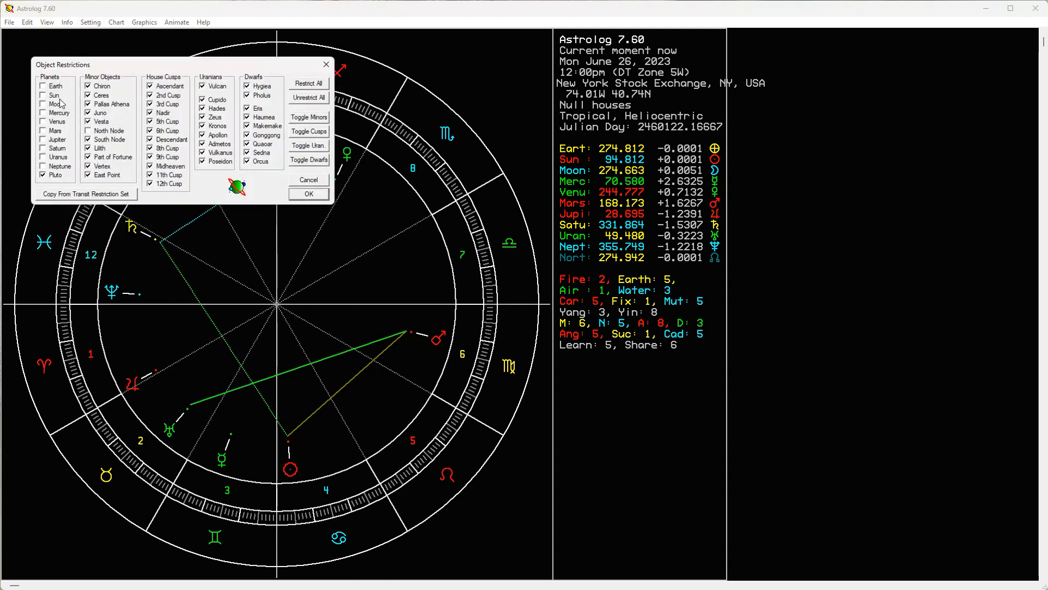
left_click(53, 96)
left_click(308, 195)
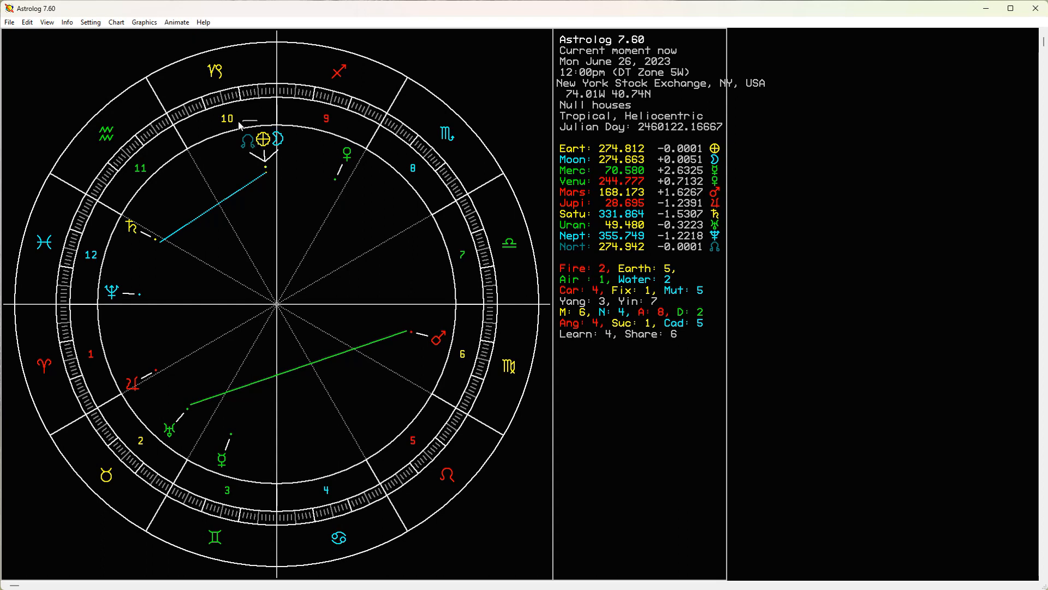
left_click_drag(296, 155, 257, 122)
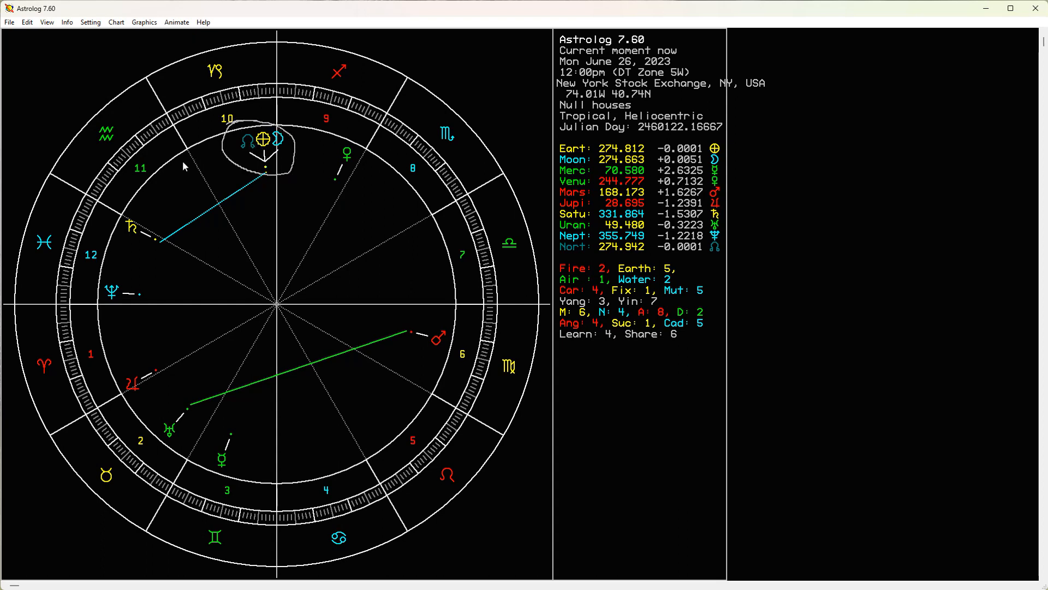
Step: Restrict the Moon and the North Node to hide both from the heliocentric chart
left_click(91, 22)
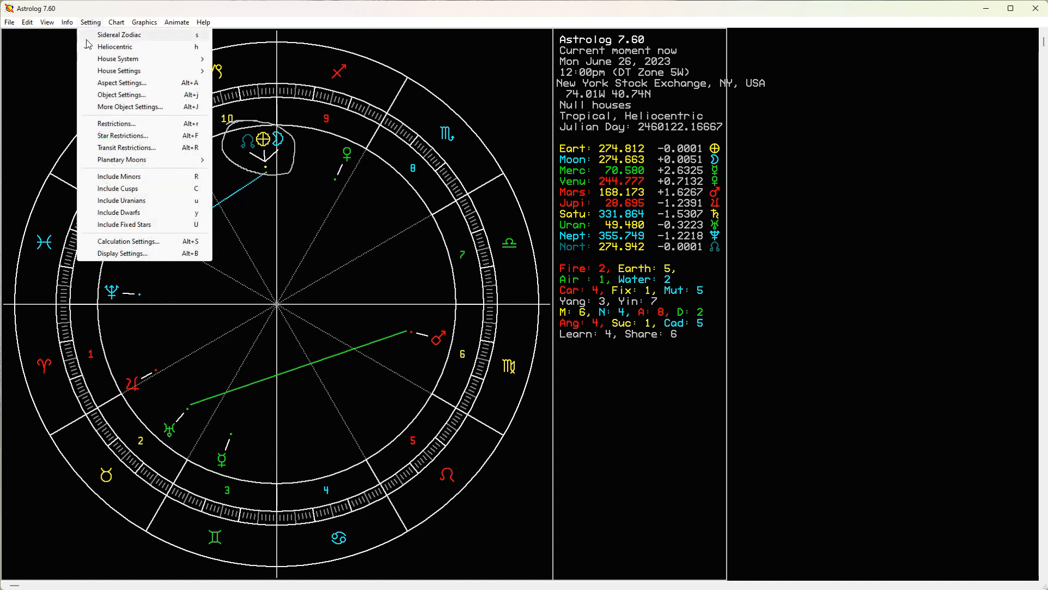
left_click(101, 124)
left_click(87, 131)
left_click(293, 194)
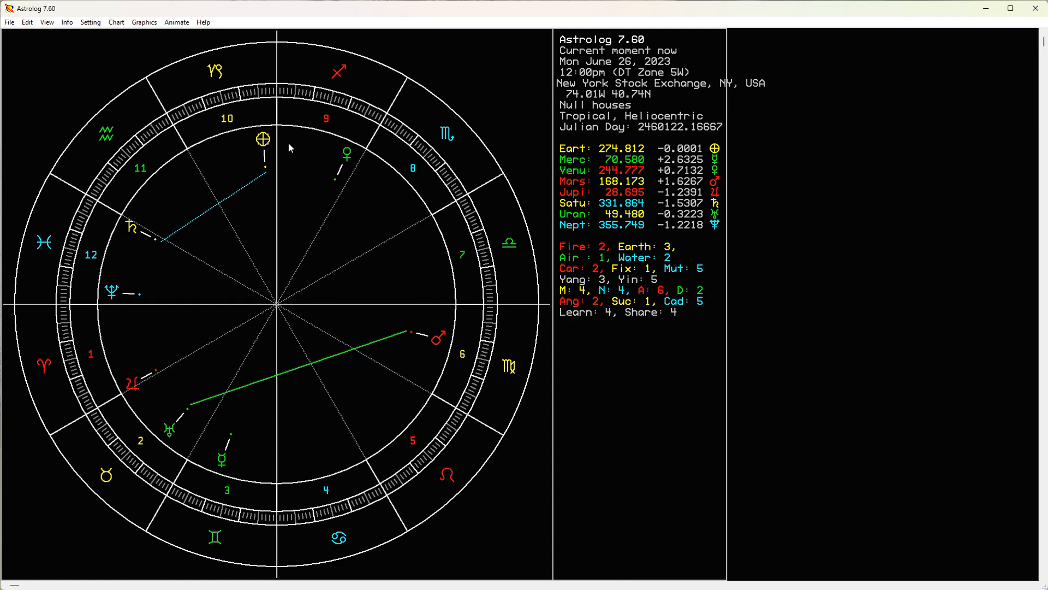
Step: Return the chart to geocentric and remove the restrictions on the Moon and the North Node
left_click(91, 22)
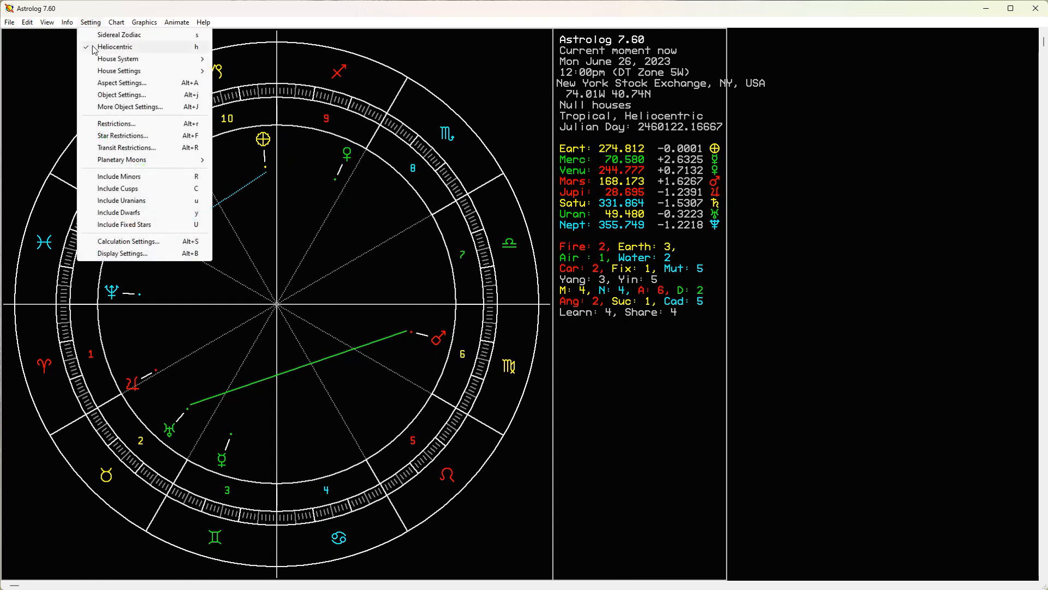
left_click(94, 47)
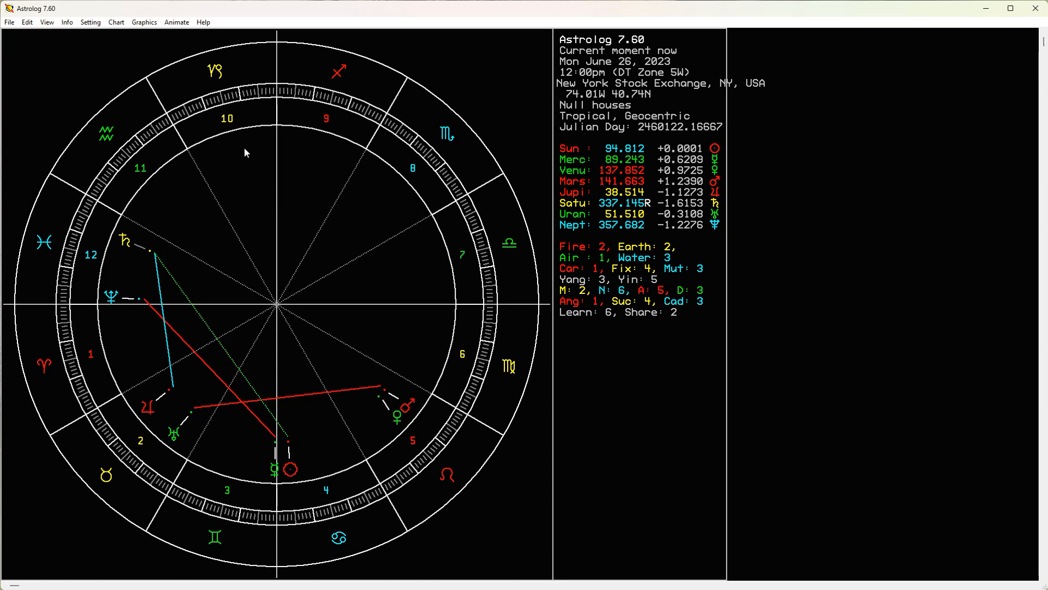
left_click(92, 23)
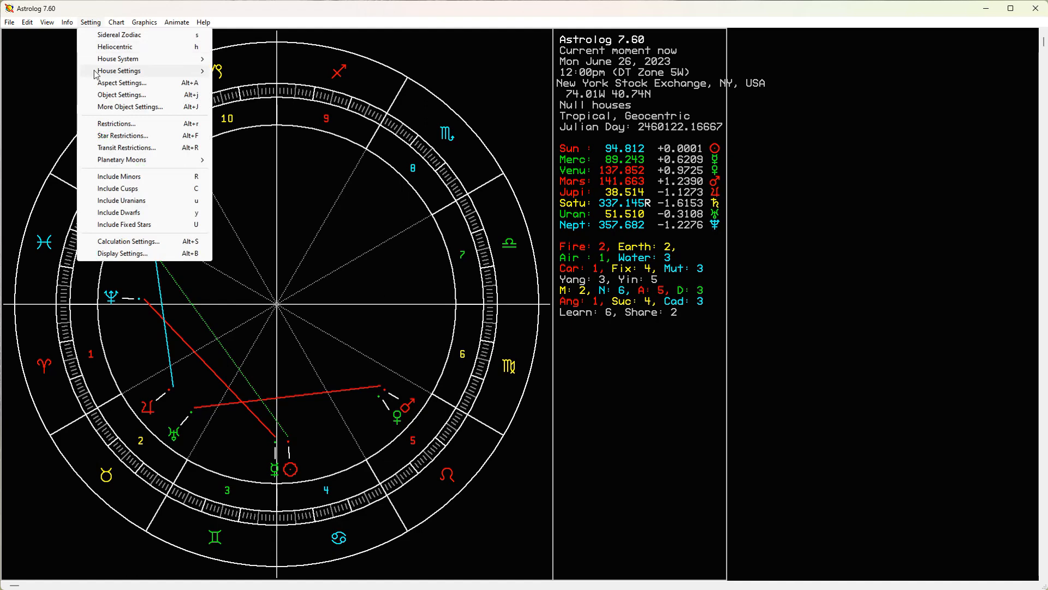
left_click(88, 124)
left_click(55, 107)
left_click(102, 133)
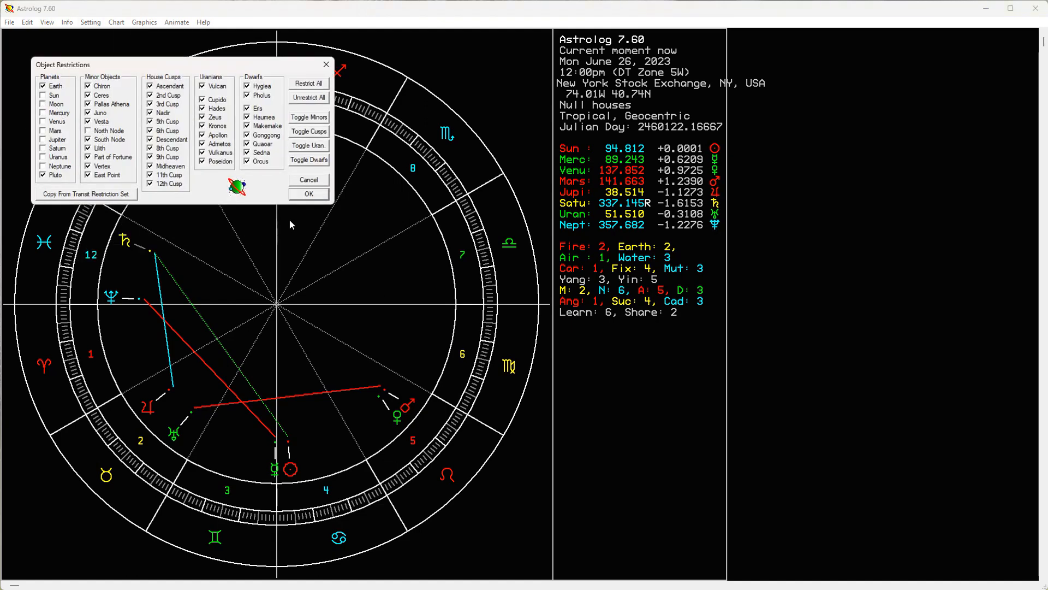
left_click(309, 194)
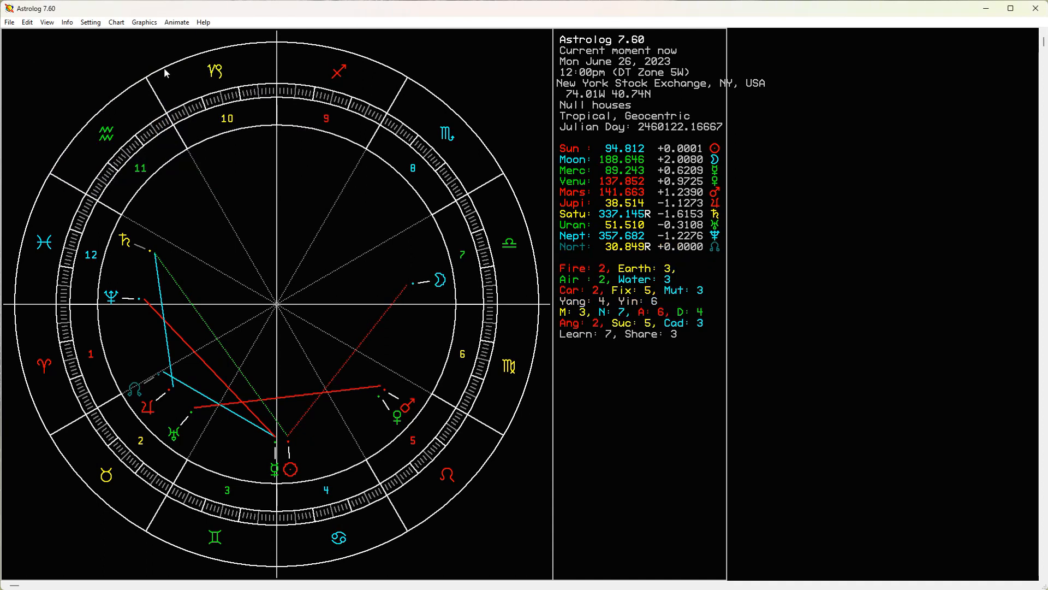
Step: Turn off Show Graphics to display the chart as a text listing and mark the Moon's velocity freehand
left_click(47, 23)
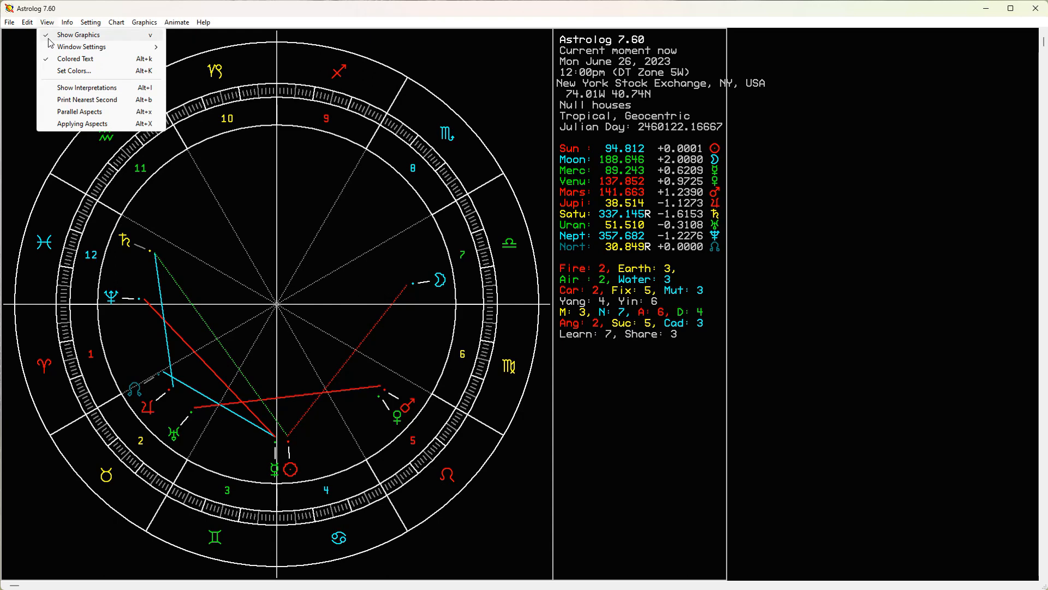
left_click(69, 35)
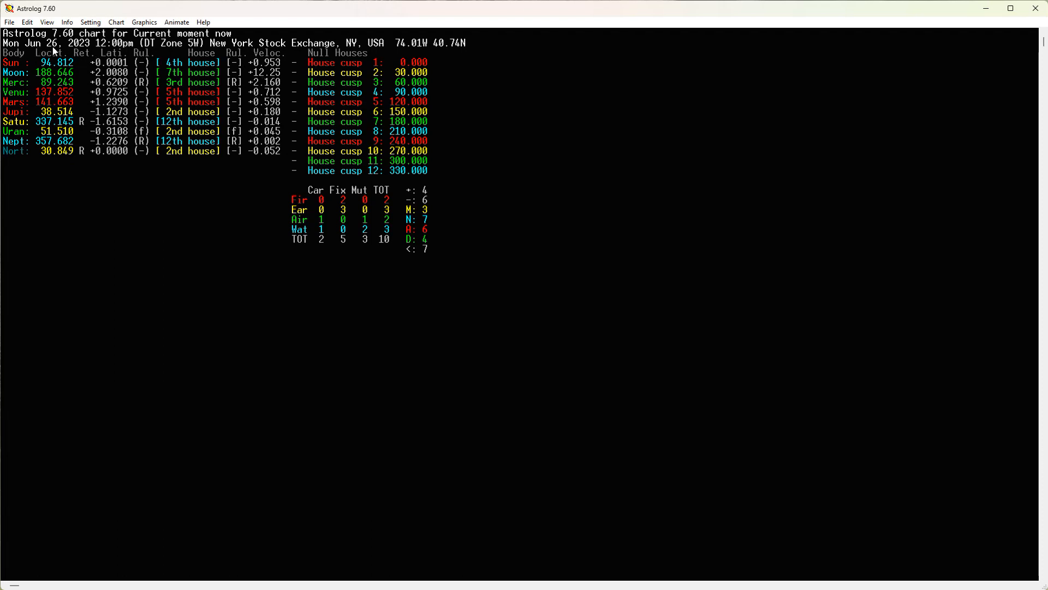
mouse_move(250, 75)
left_mouse_down()
mouse_move(290, 72)
mouse_move(241, 78)
left_mouse_up()
Step: Advance the text chart day by day to August 26, 2023
key("plus")
key("plus")
key("plus")
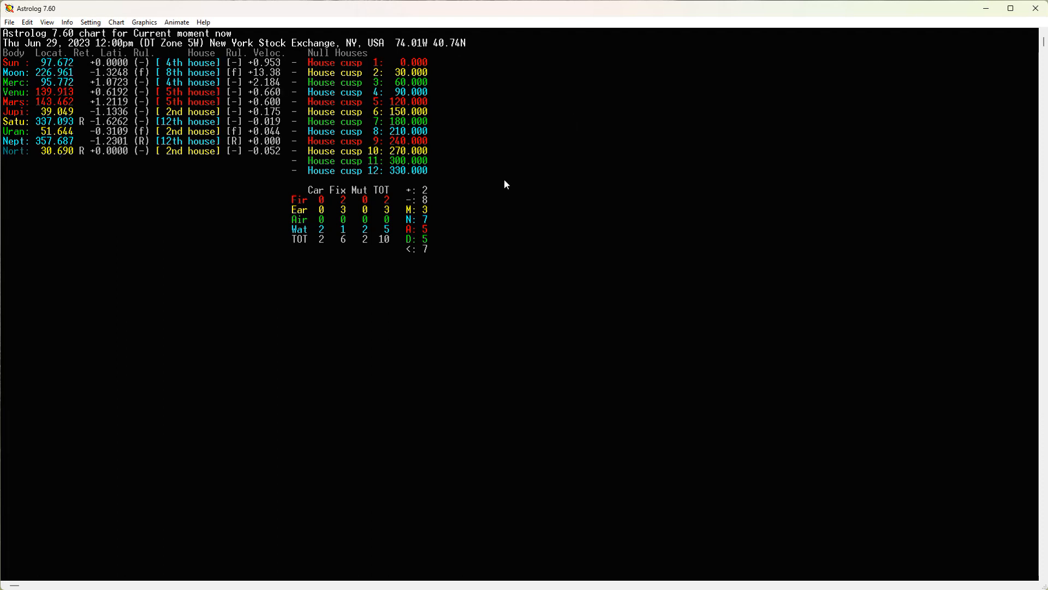
key("plus")
key("plus")
key("plus")
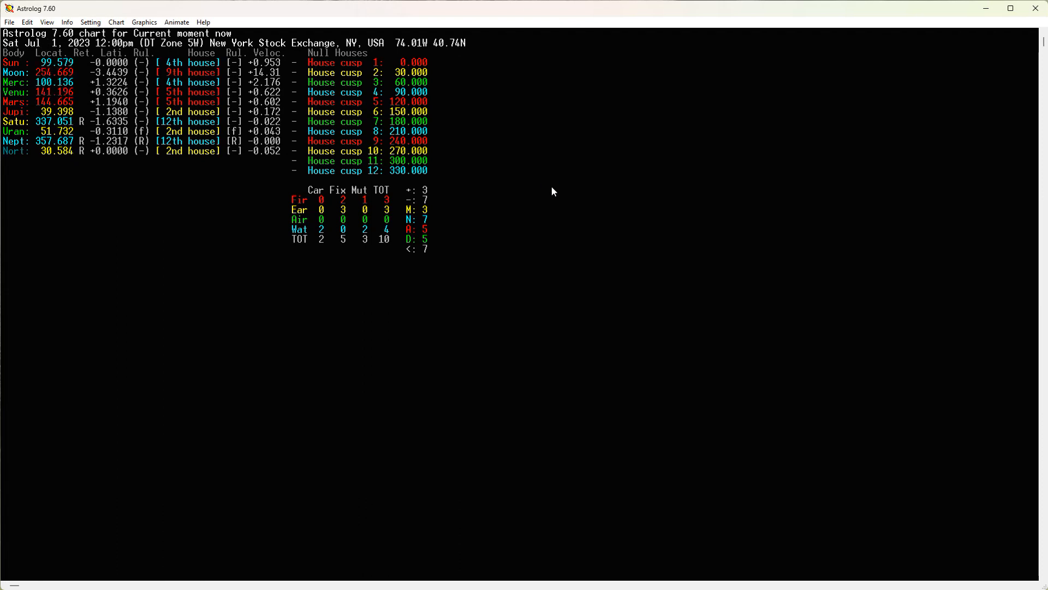
key("plus")
key("plus")
key("plus")
key("plus")
key("plus")
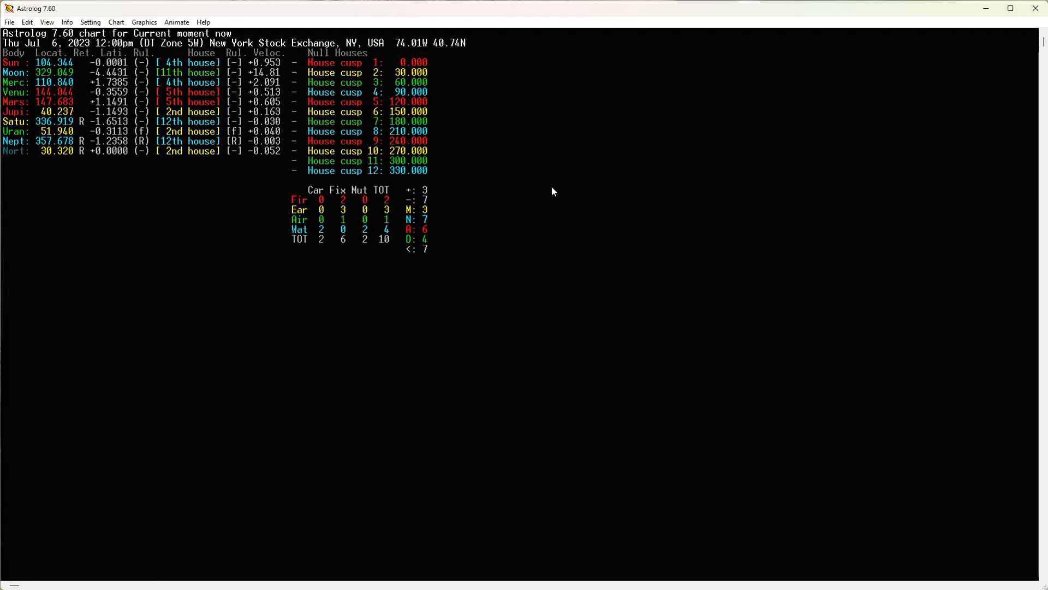
key("plus")
key("plus")
key("plus")
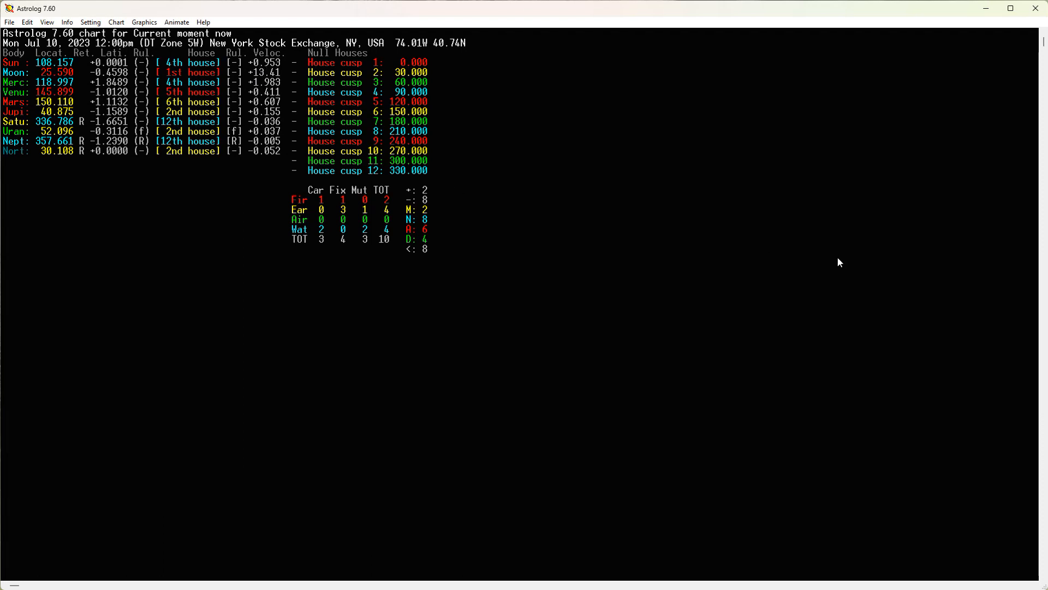
key("plus")
key("plus")
key("plus")
key("plus")
key("plus")
key("plus")
key("plus")
key("plus")
key("plus")
key("plus")
key("plus")
key("plus")
key("plus")
key("plus")
key("plus")
key("plus")
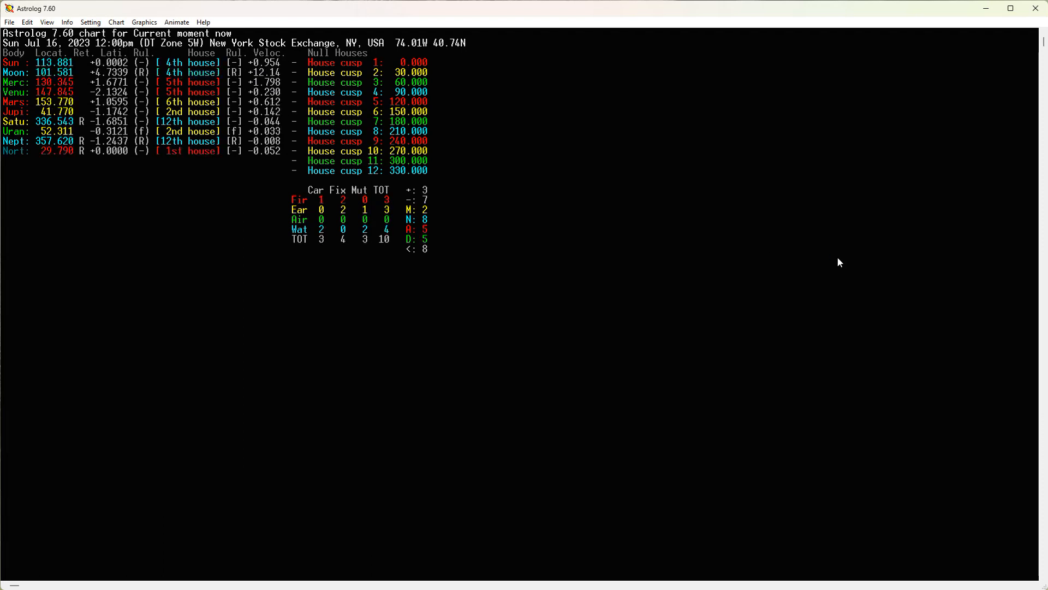
key("plus")
key("plus")
key("plus")
key("plus")
key("plus")
key("plus")
key("plus")
key("plus")
key("plus")
key("plus")
key("plus")
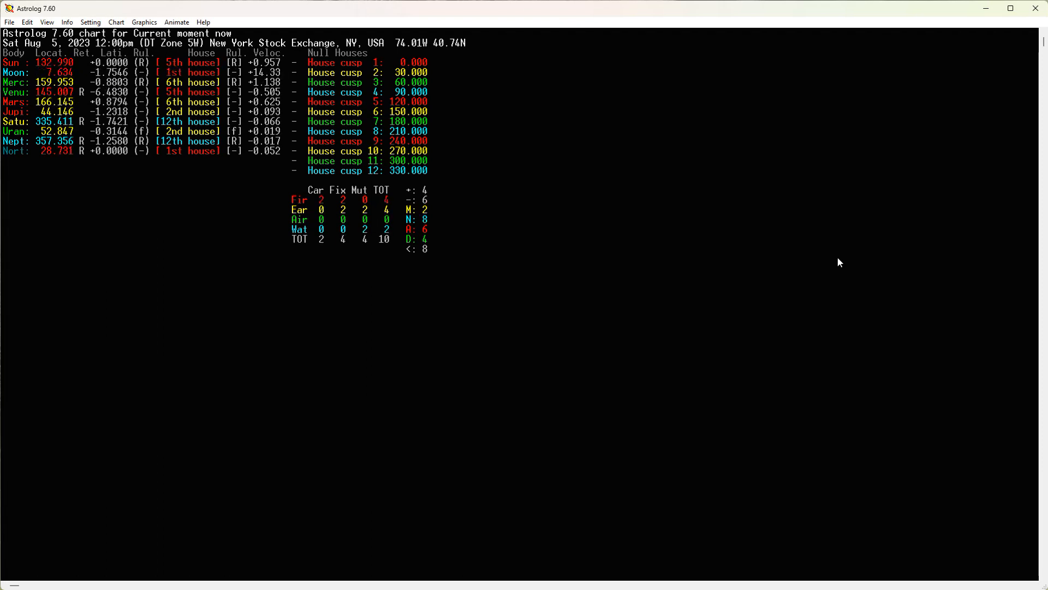
key("plus")
key("plus")
key("plus")
key("plus")
key("plus")
key("plus")
key("plus")
key("plus")
key("plus")
key("plus")
key("plus")
key("plus")
key("plus")
key("plus")
key("plus")
key("plus")
key("plus")
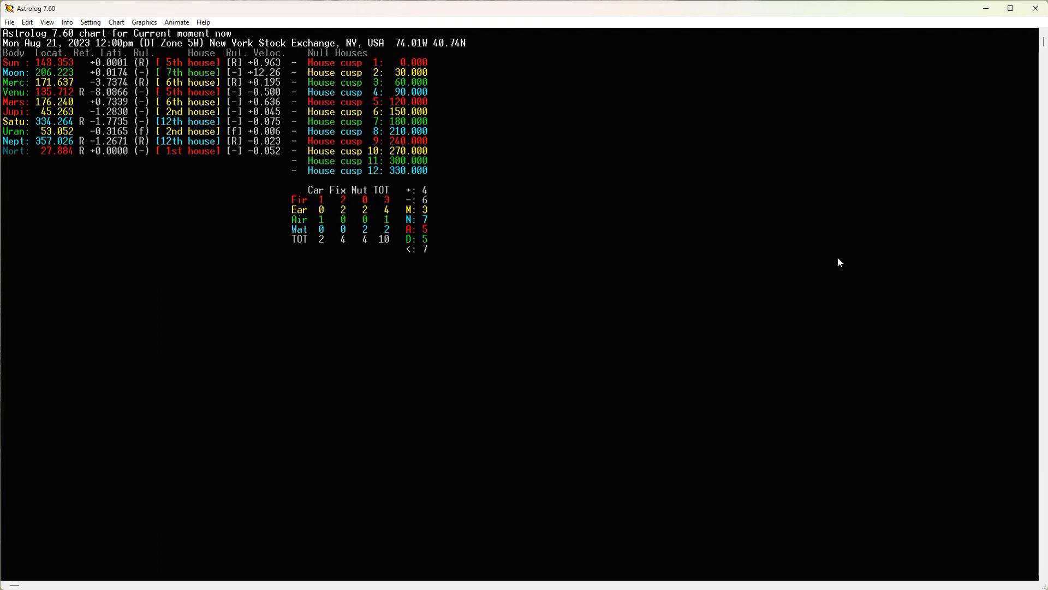
key("plus")
key("plus")
key("plus")
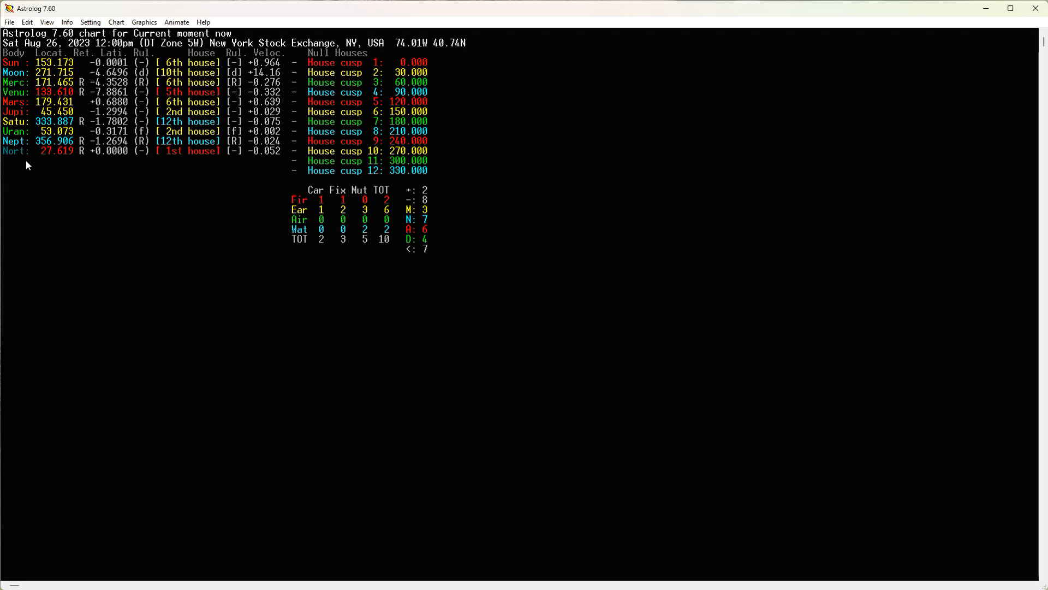
Step: Restore the graphic chart wheel, switch briefly to the text listing and return to the wheel
left_click(49, 22)
left_click(53, 35)
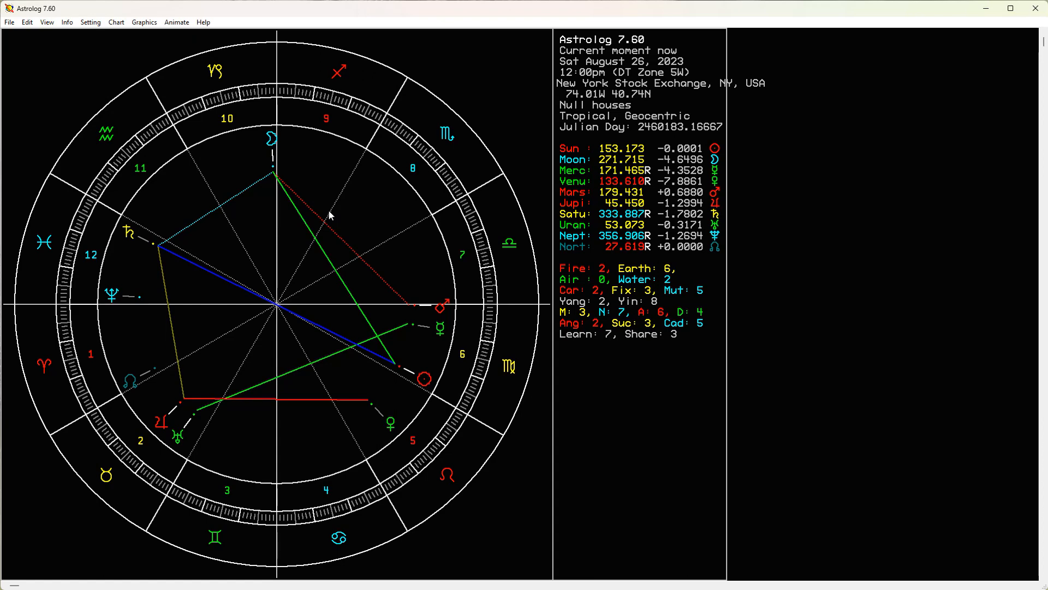
left_click(44, 24)
left_click(52, 35)
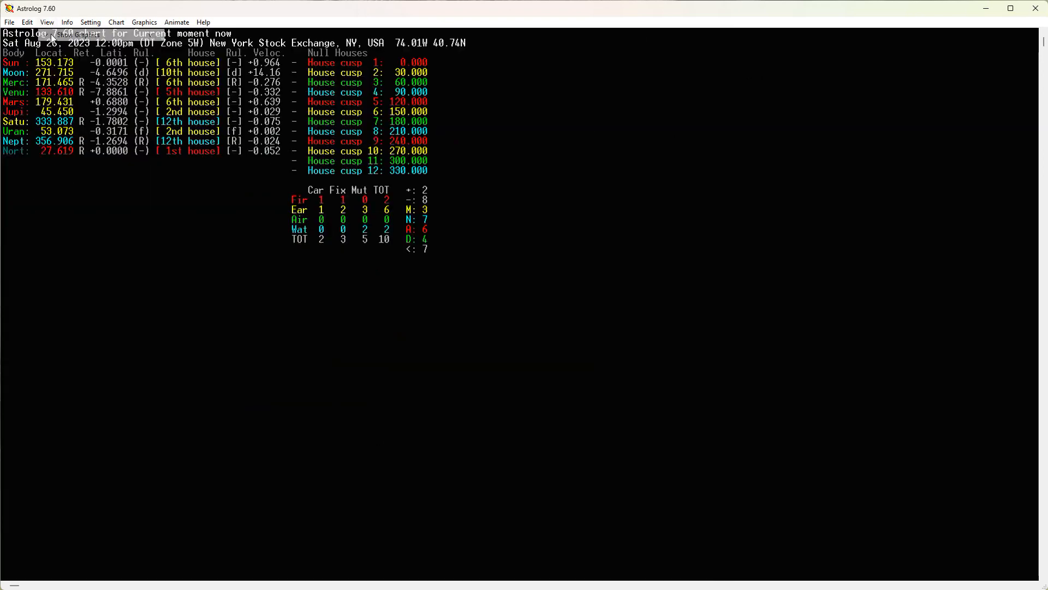
left_click(48, 21)
left_click(52, 33)
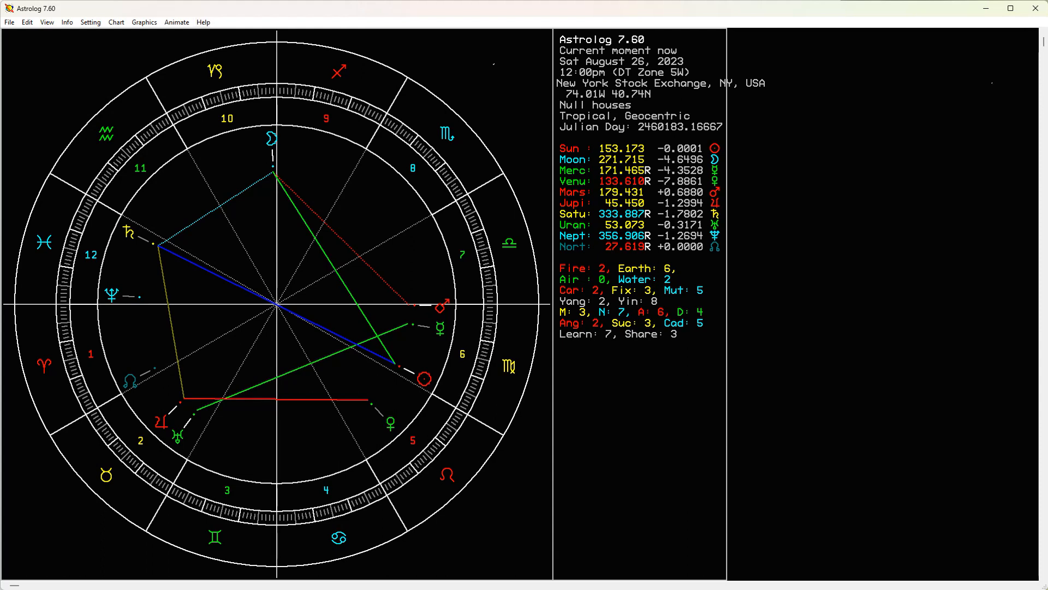
left_click(212, 25)
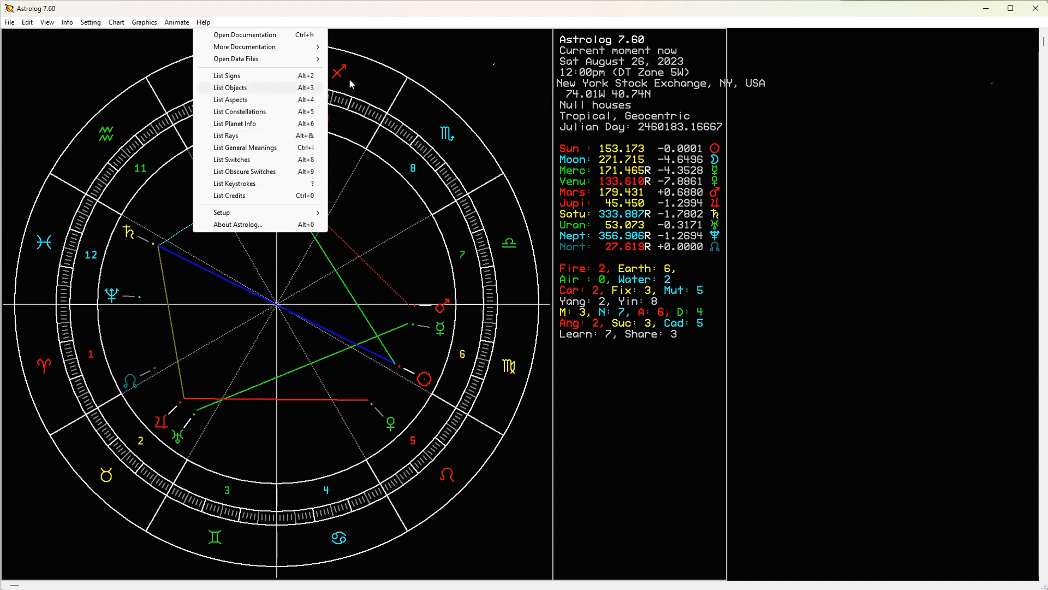
left_click(428, 54)
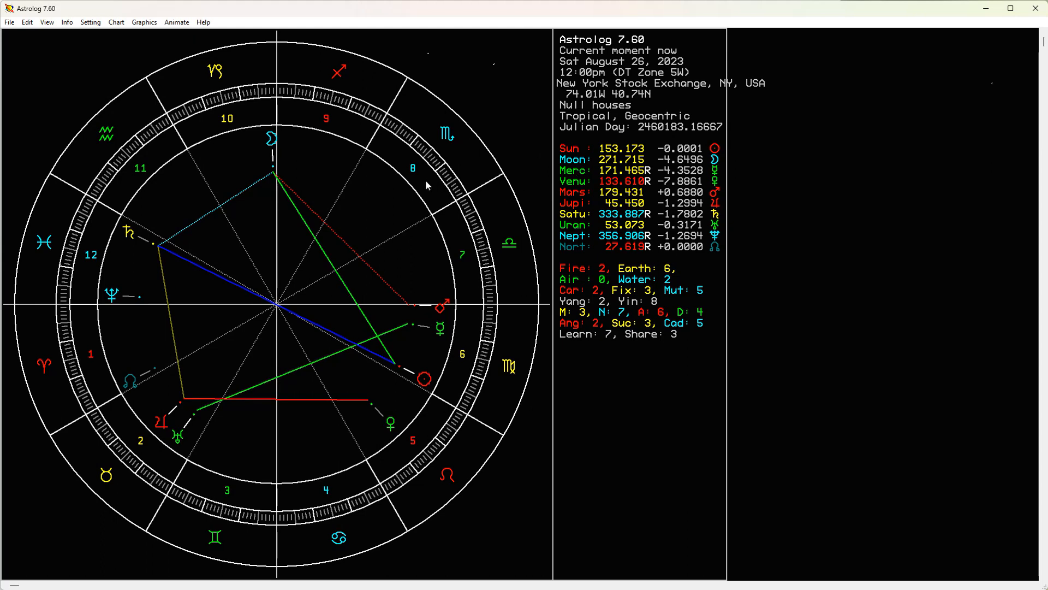
Step: Examine the orb values in the aspect settings
left_click(98, 23)
left_click(104, 83)
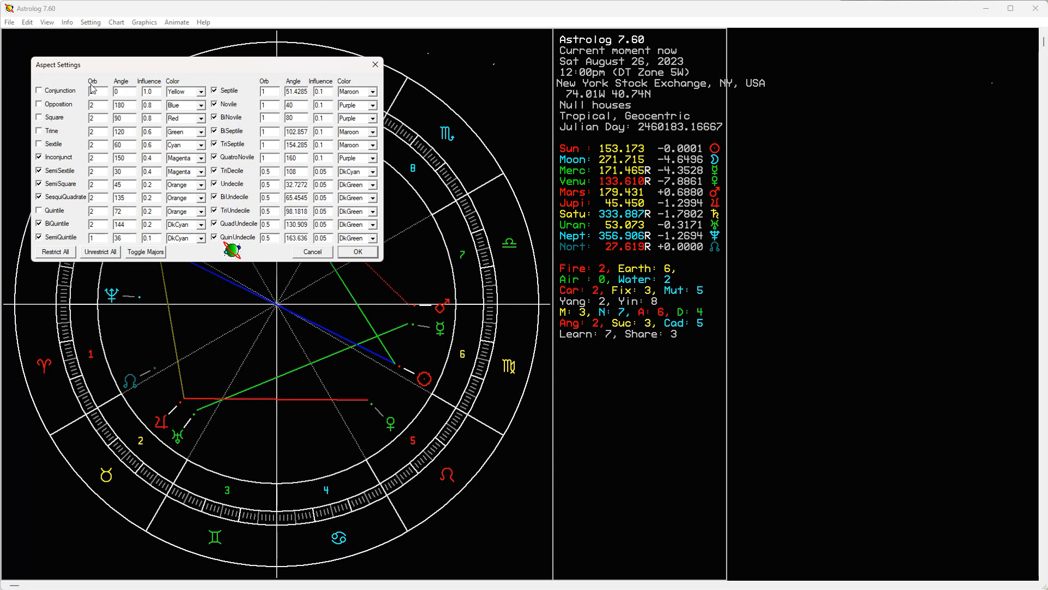
left_click(357, 251)
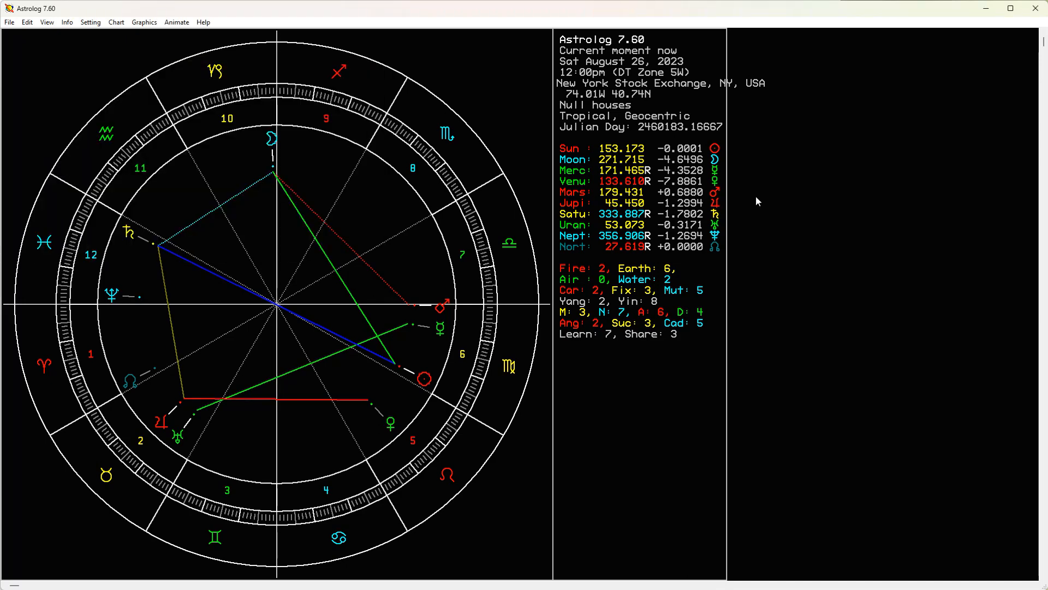